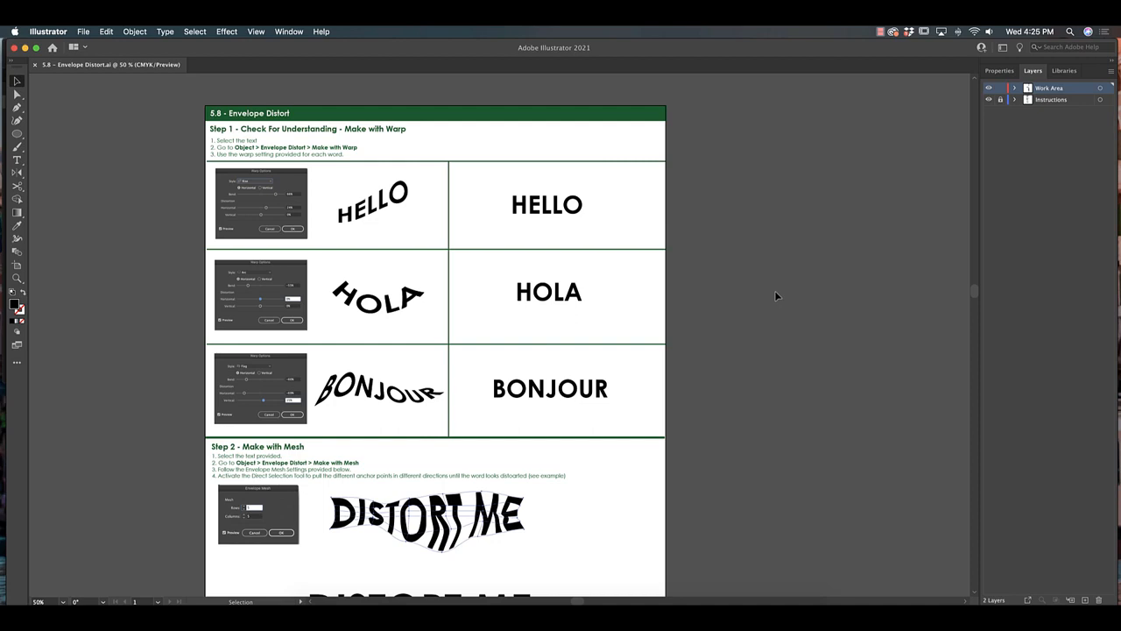
Start a Make with Warp envelope distortion on the practice word HELLO and set its warp style to Rise.
key(super+equal)
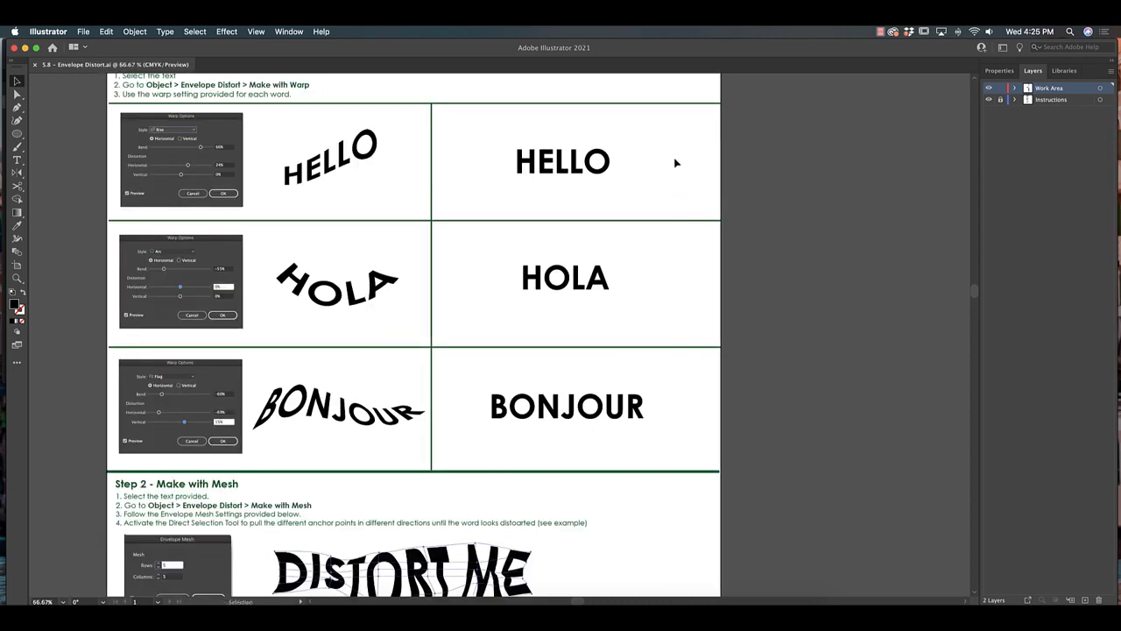
scroll(692, 201, up, 3)
key(super+equal)
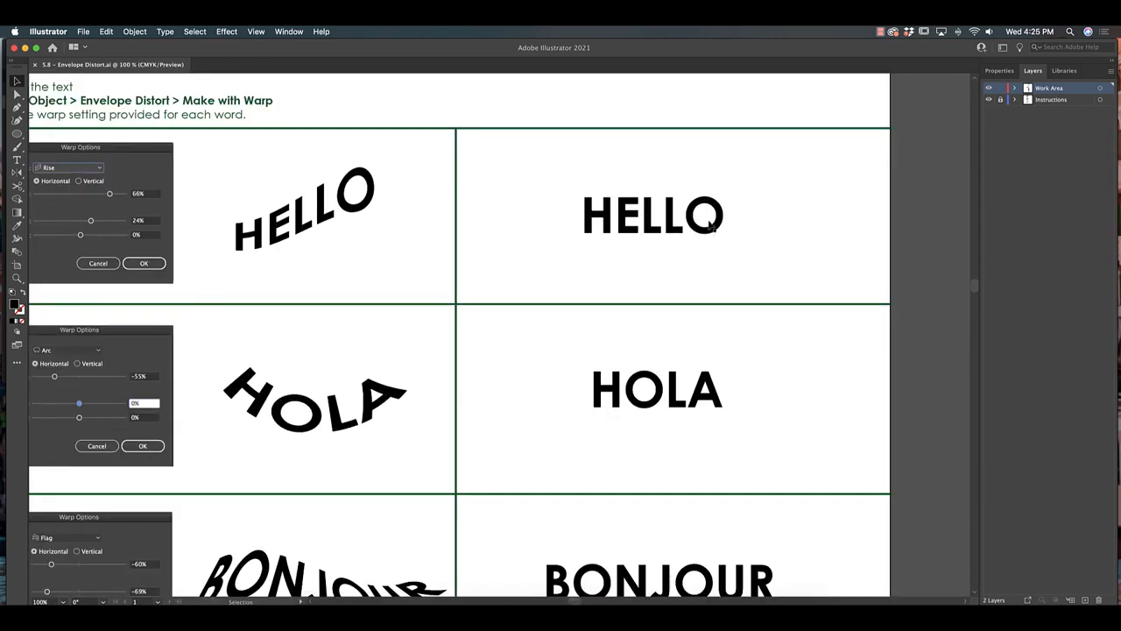
scroll(711, 226, up, 2)
scroll(711, 226, left, 3)
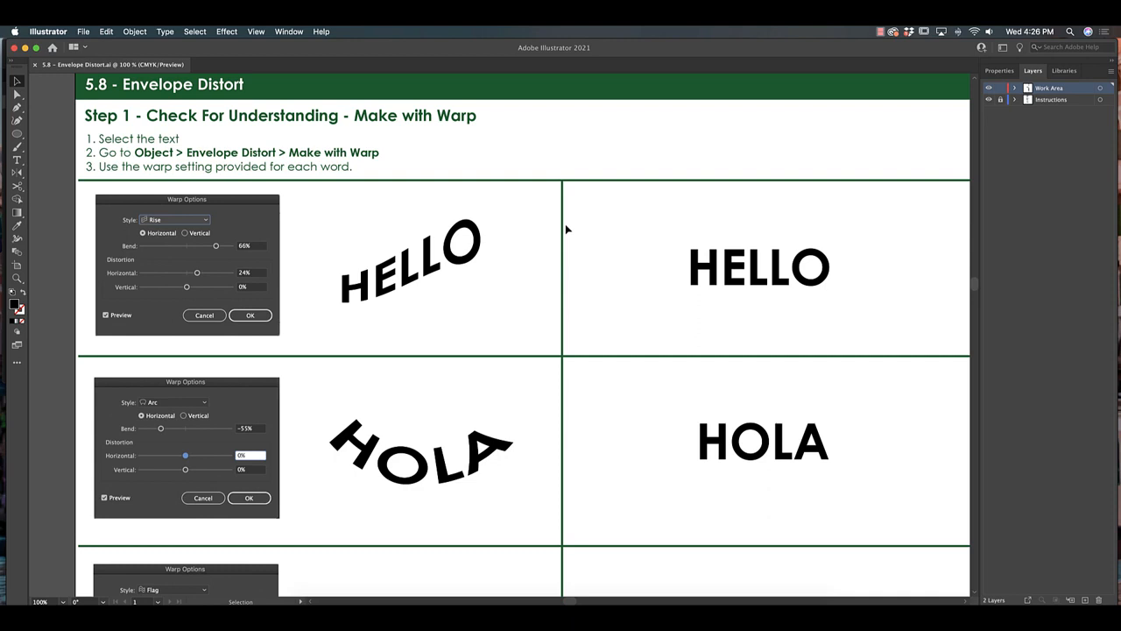
click(762, 285)
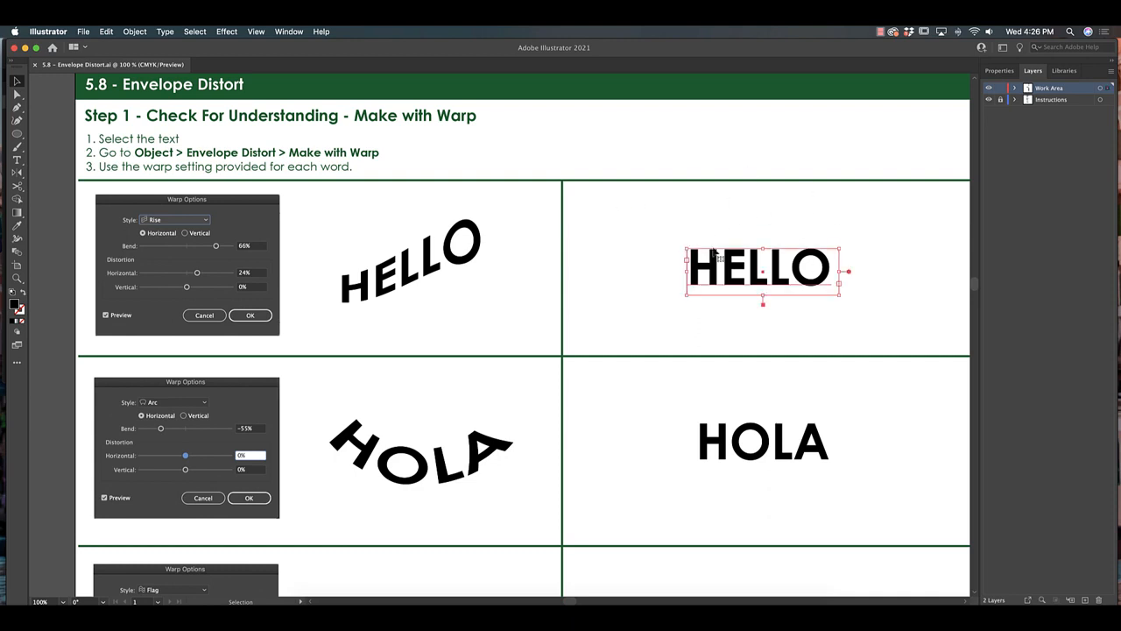
click(123, 31)
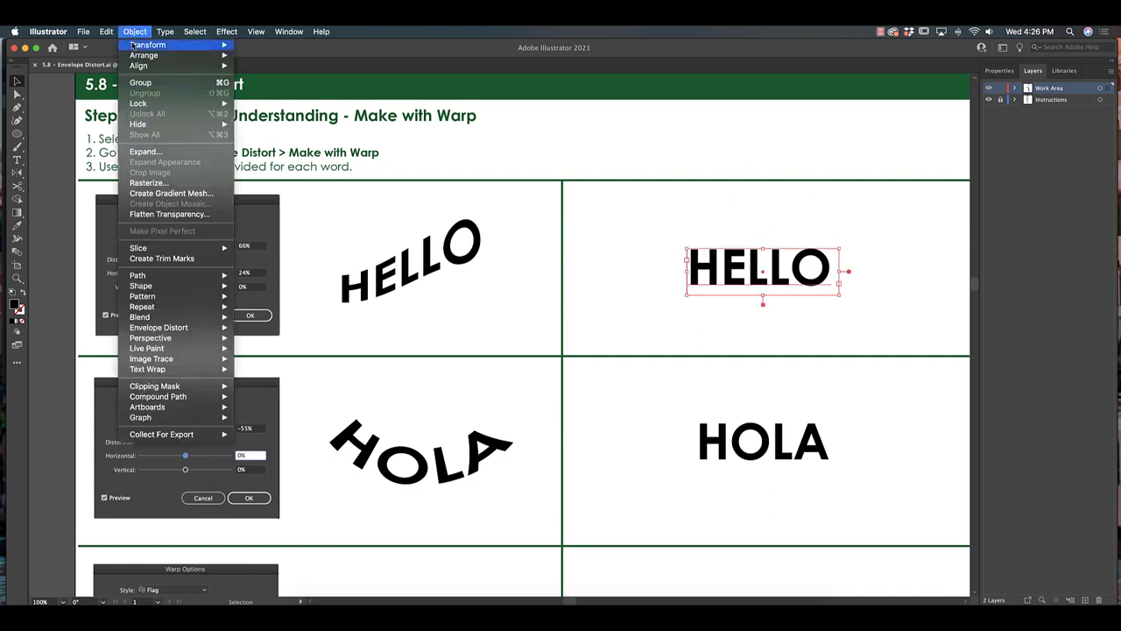
mouse_move(194, 337)
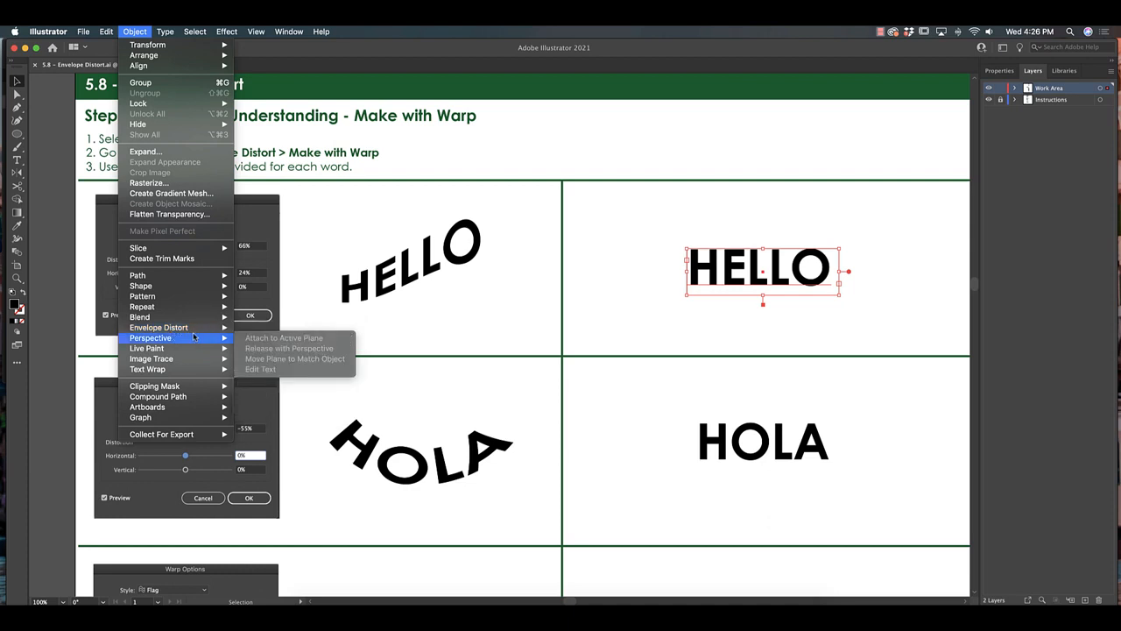
click(253, 328)
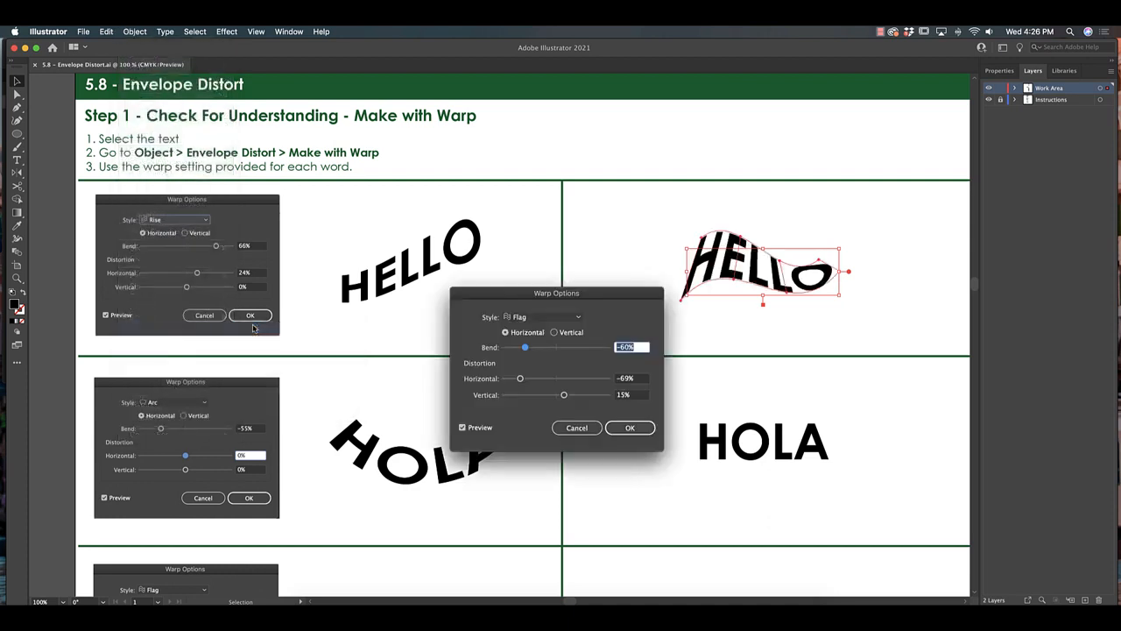
click(560, 317)
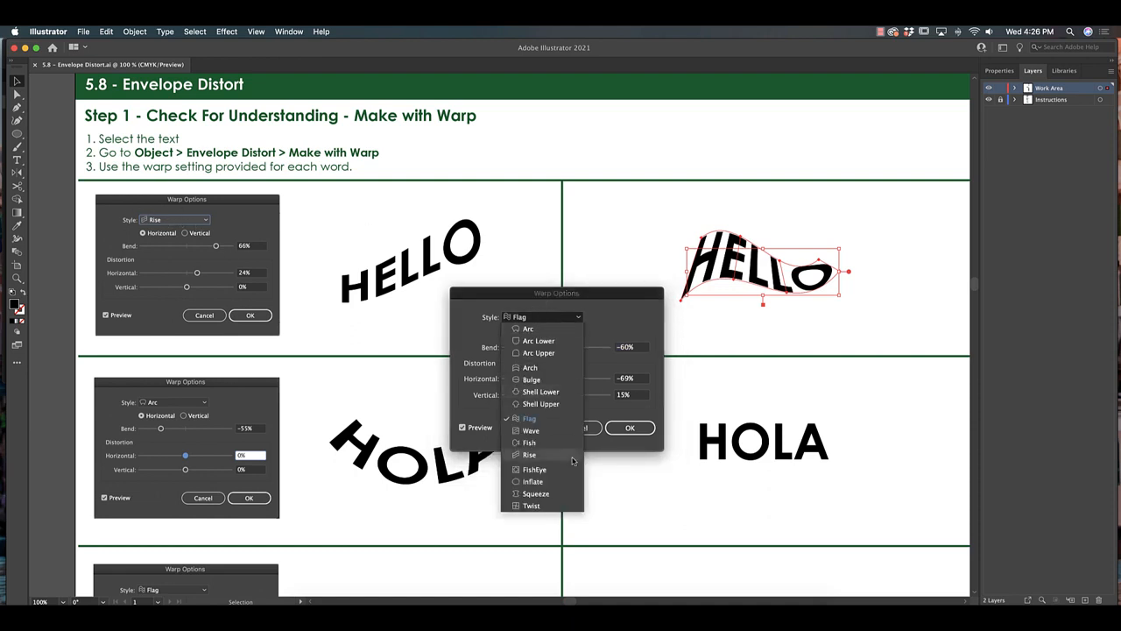
click(530, 455)
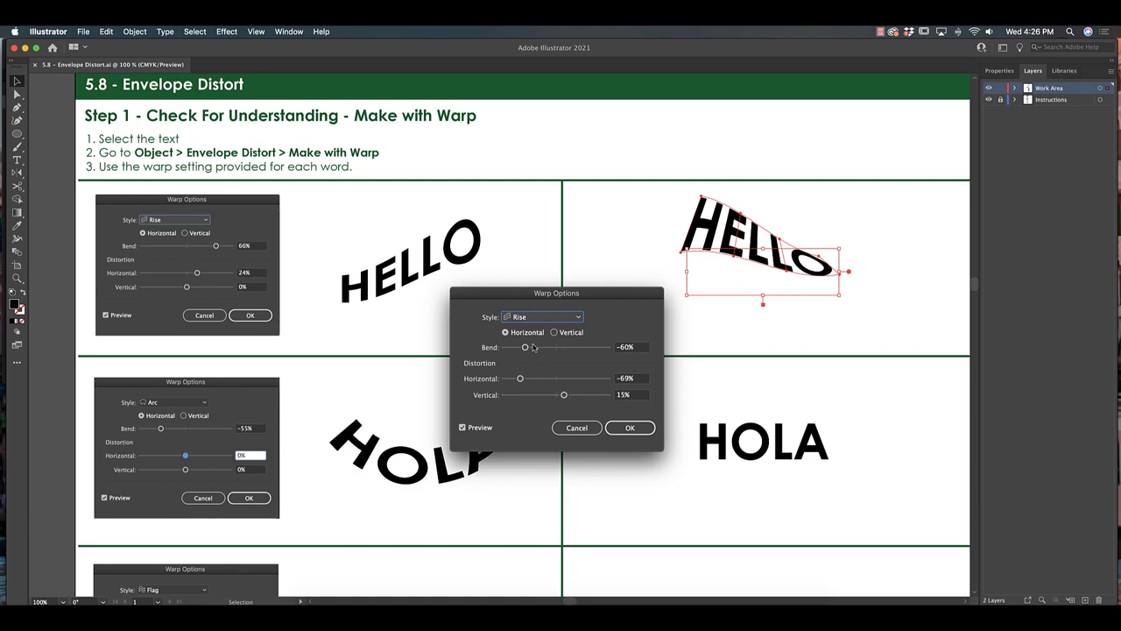
Apply the HELLO warp with 66% bend, 24% horizontal and 0% vertical distortion, and move the word slightly up in its cell.
click(631, 347)
text(66)
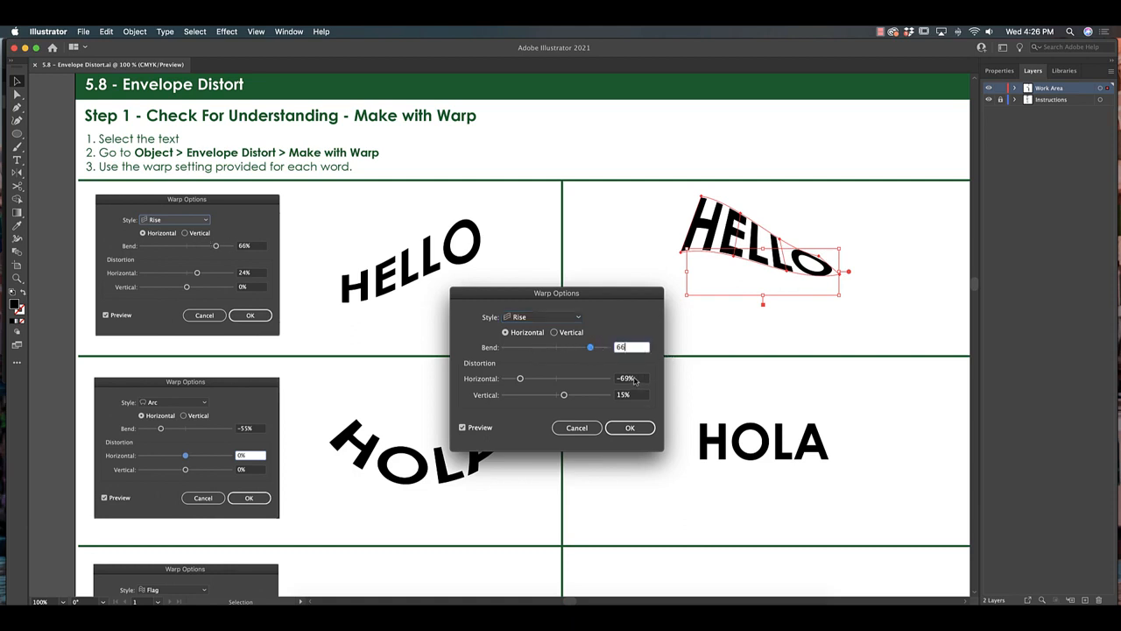
key(Tab)
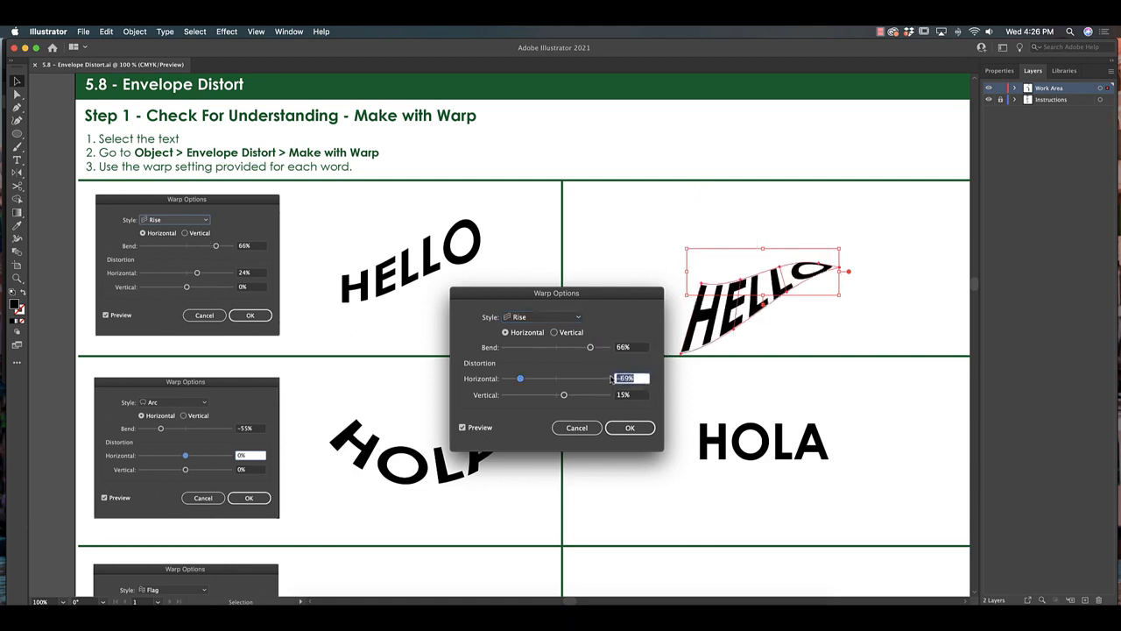
text(24)
key(Tab)
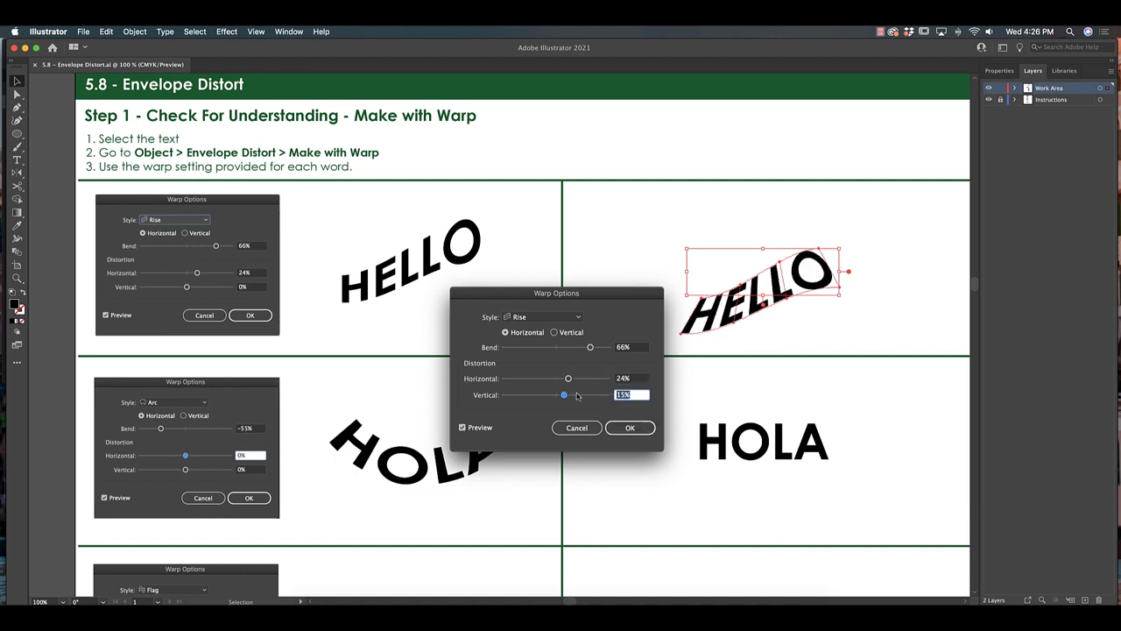
text(0)
click(629, 428)
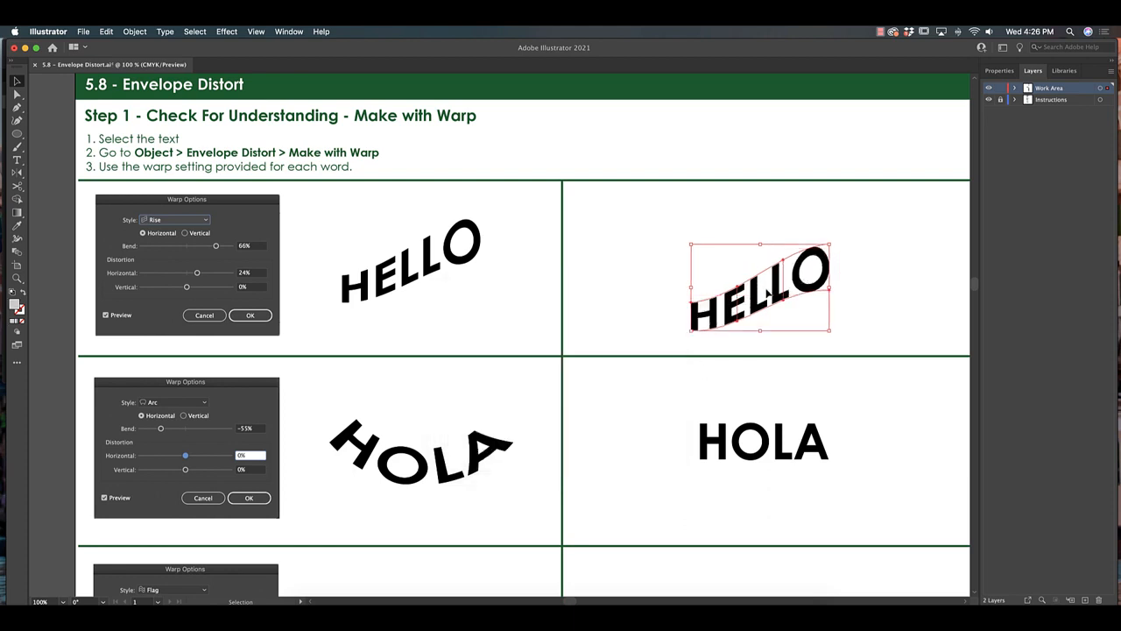
click(772, 270)
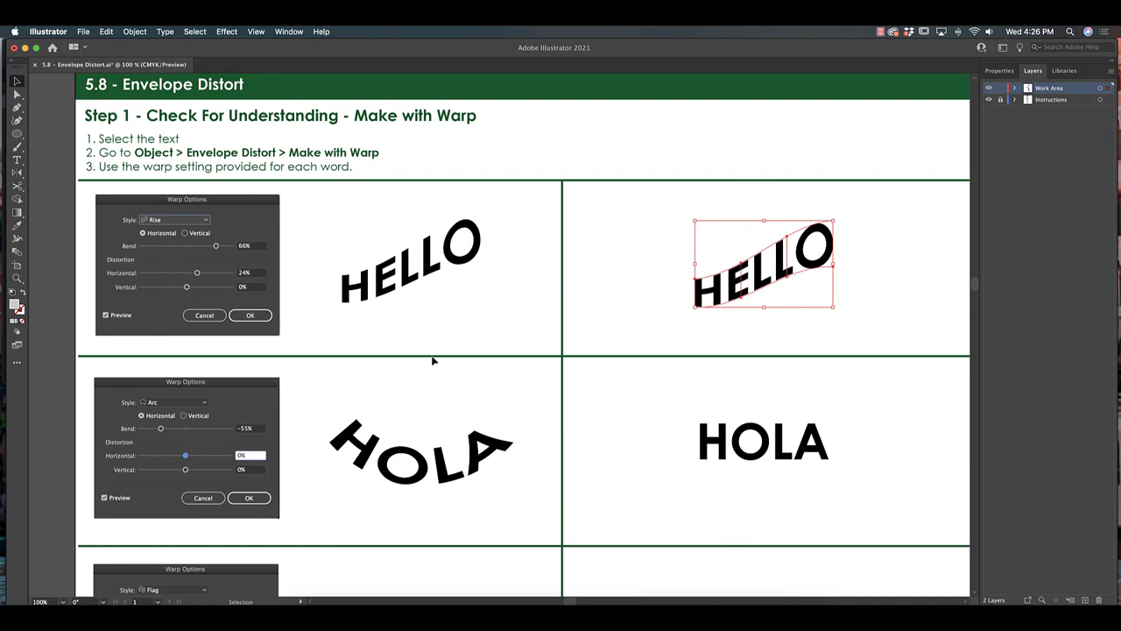
Apply a Make with Mesh envelope distortion with 5 rows and 5 columns to the DISTORT ME text in Step 2.
scroll(316, 345, down, 2)
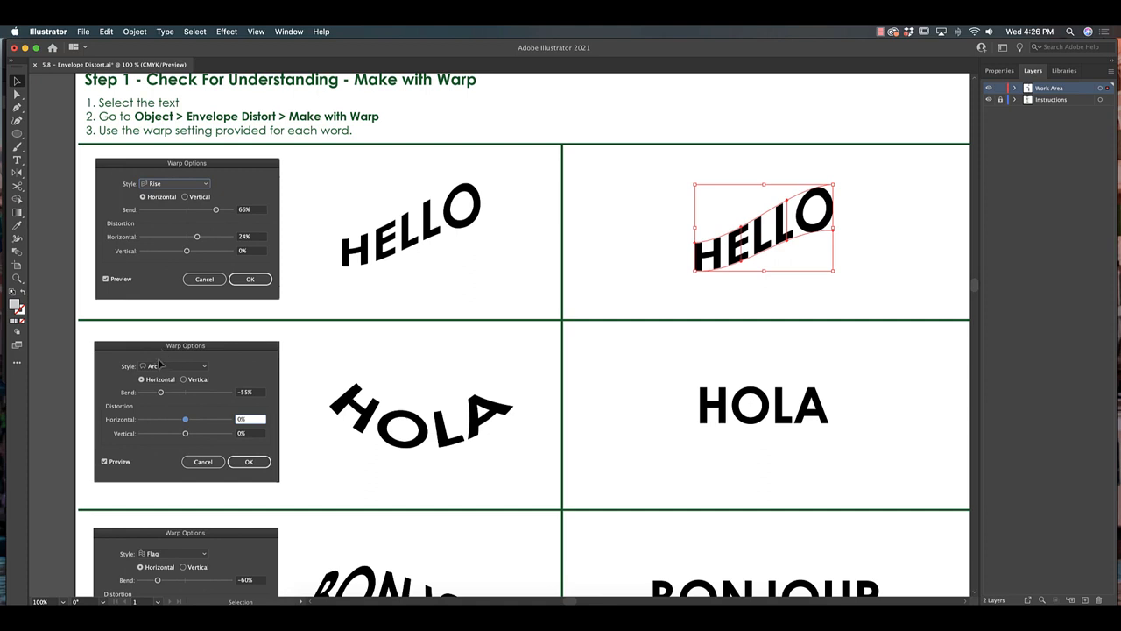
scroll(411, 405, down, 5)
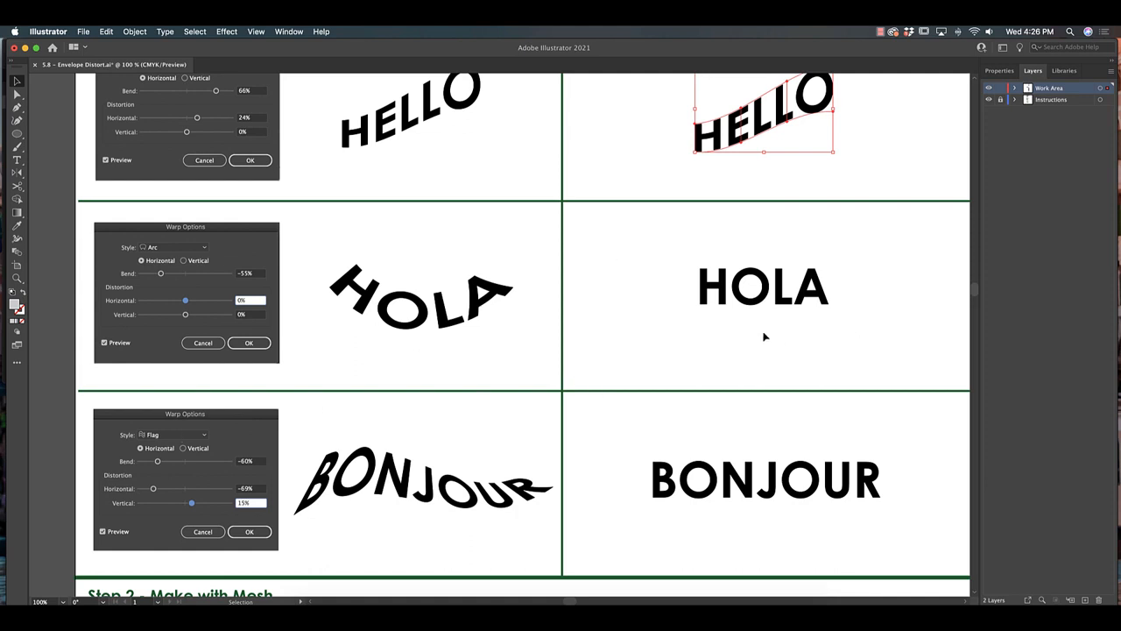
scroll(763, 335, down, 7)
scroll(749, 377, down, 10)
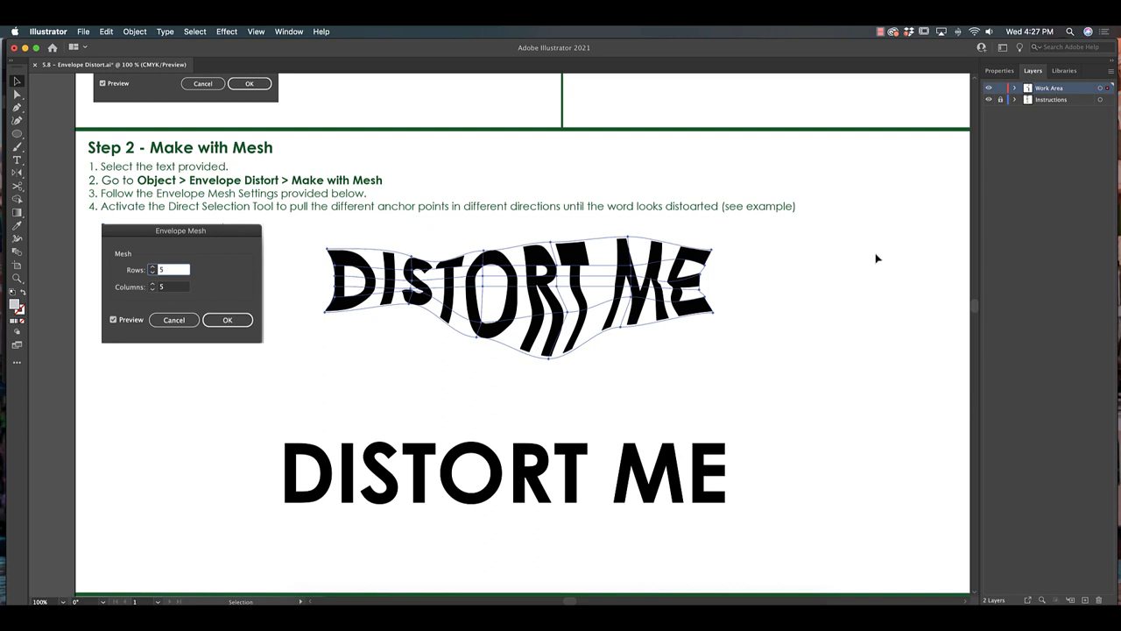
scroll(843, 336, down, 1)
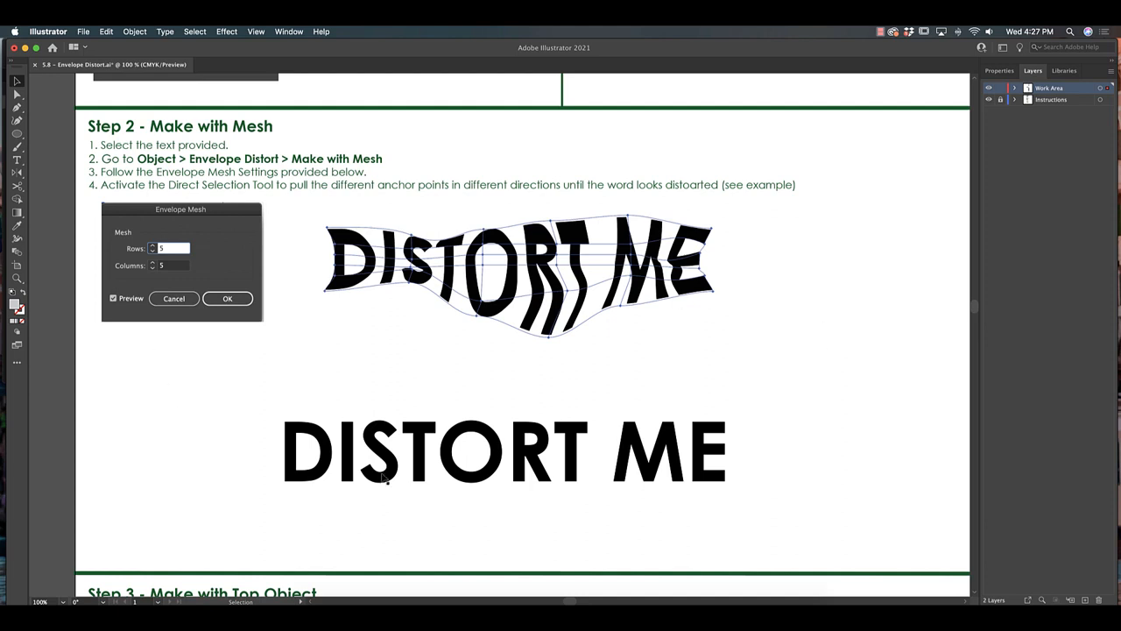
click(426, 464)
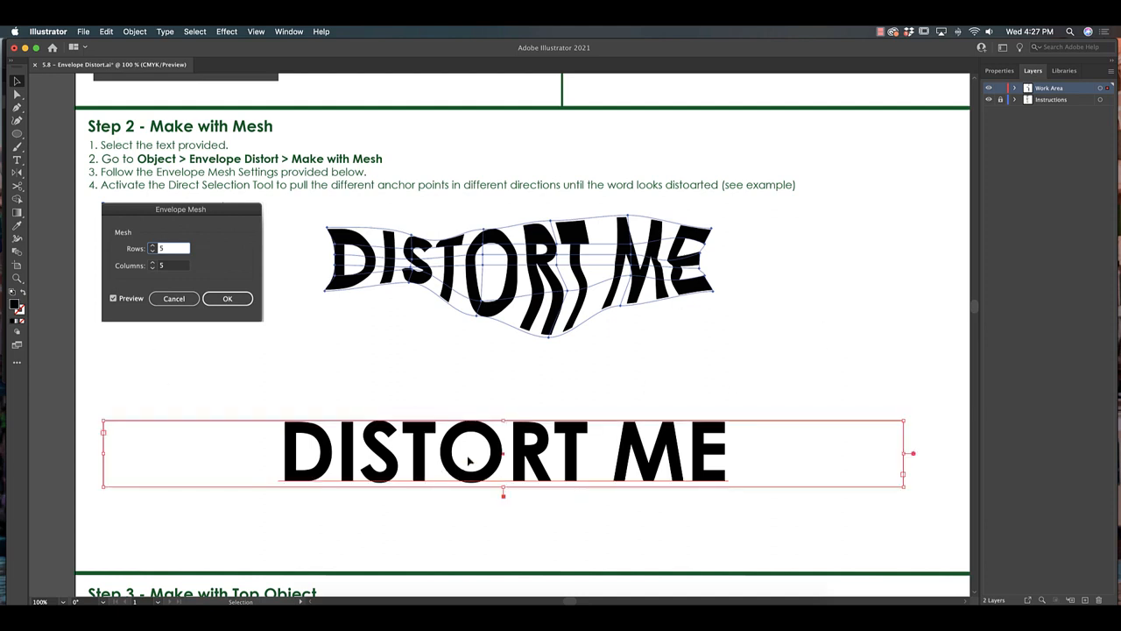
click(136, 32)
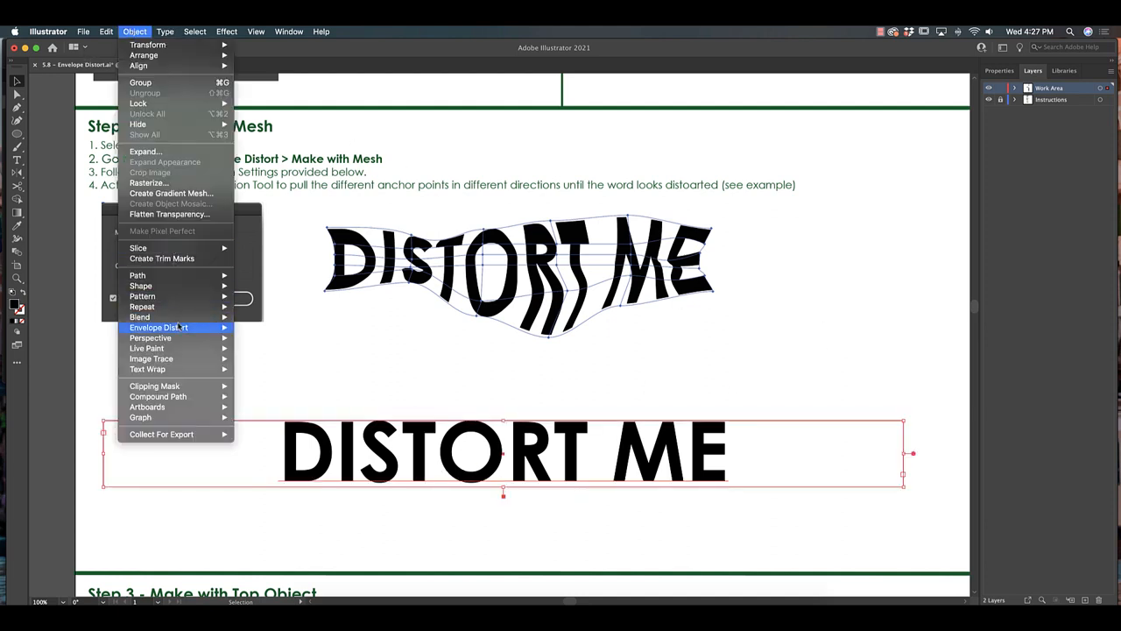
mouse_move(180, 331)
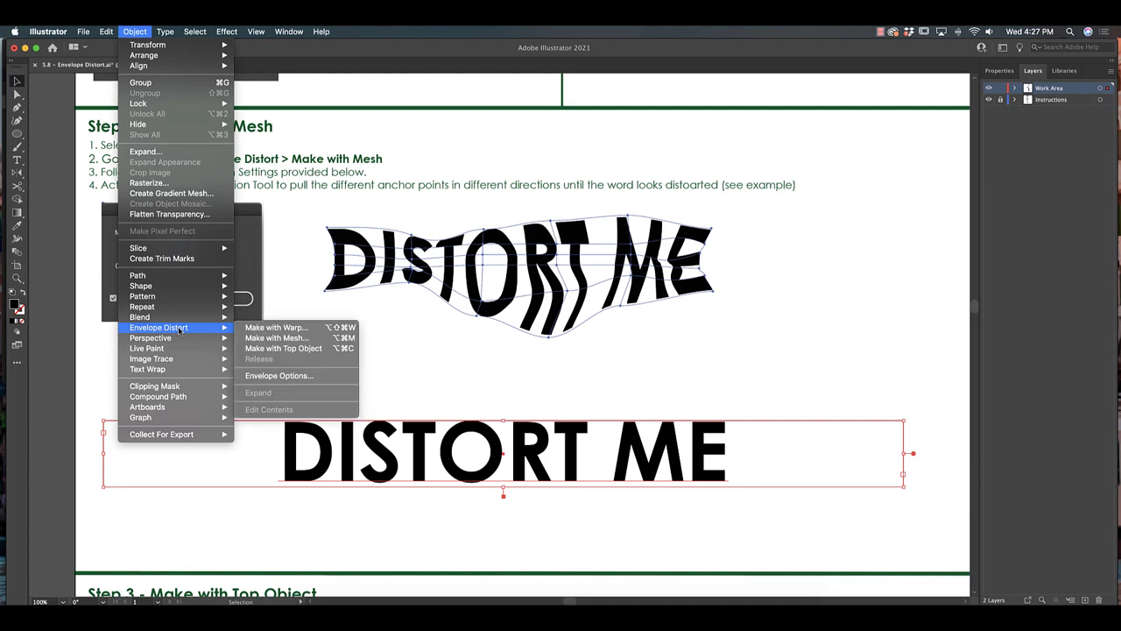
click(309, 341)
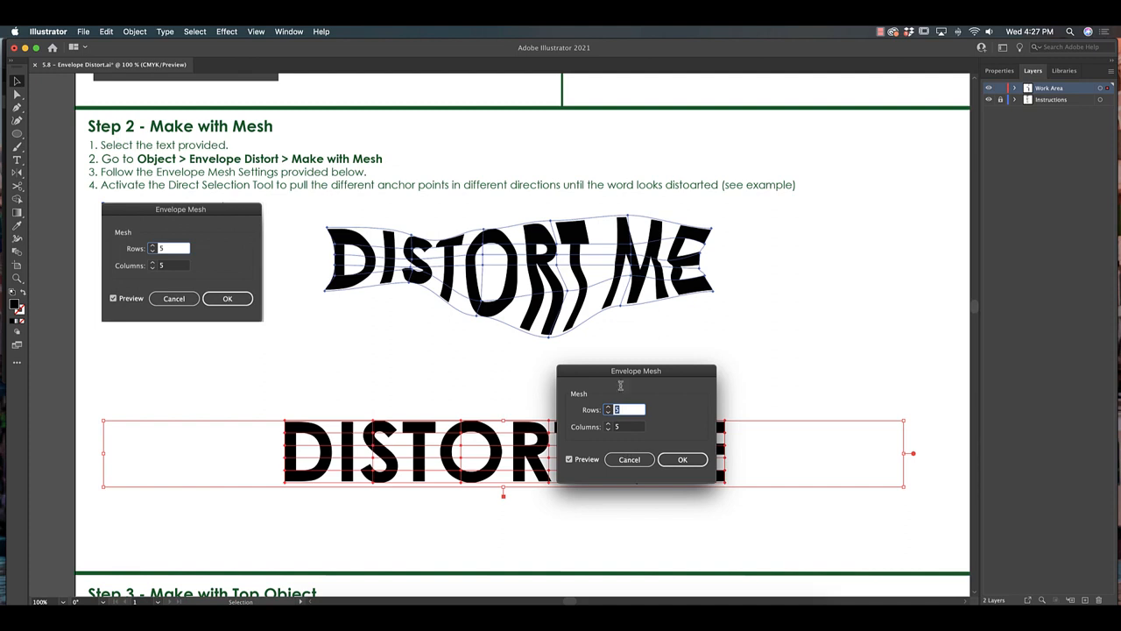
click(682, 459)
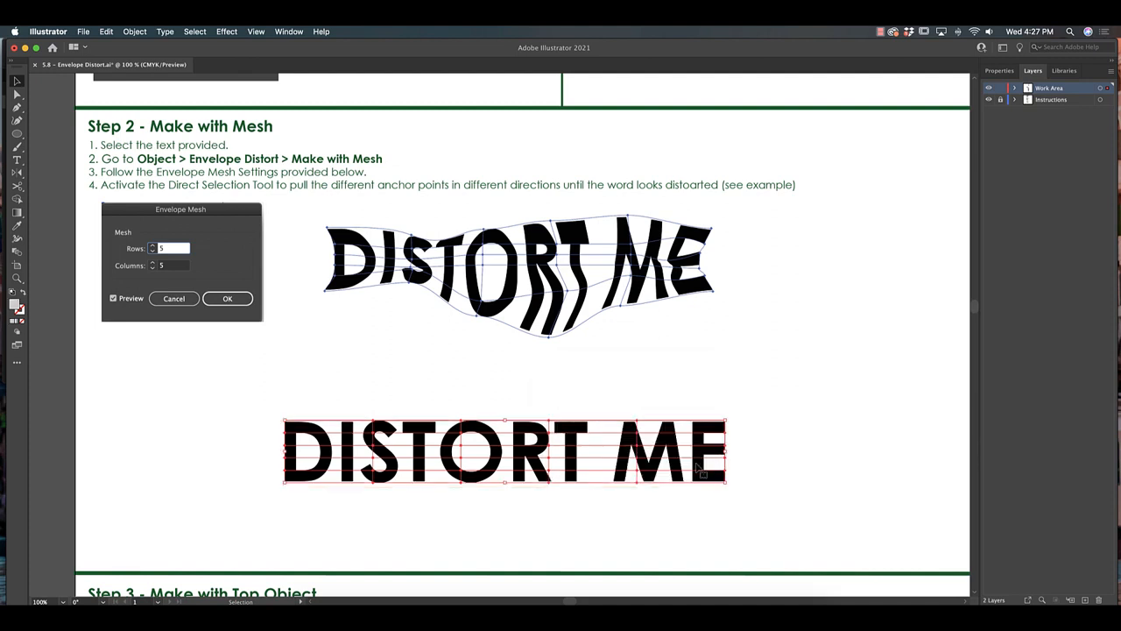
Distort the first letters of DISTORT ME with Direct Selection, raising the mesh's upper-left corner, bending its curves and pulling the left edge down and outward.
key(super+equal)
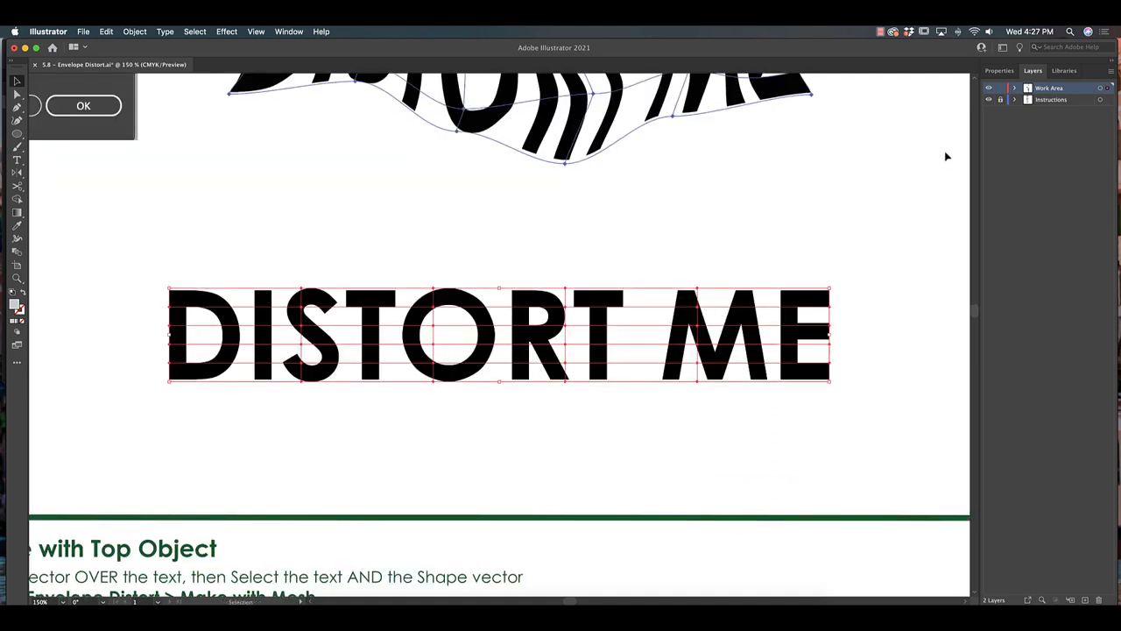
click(16, 93)
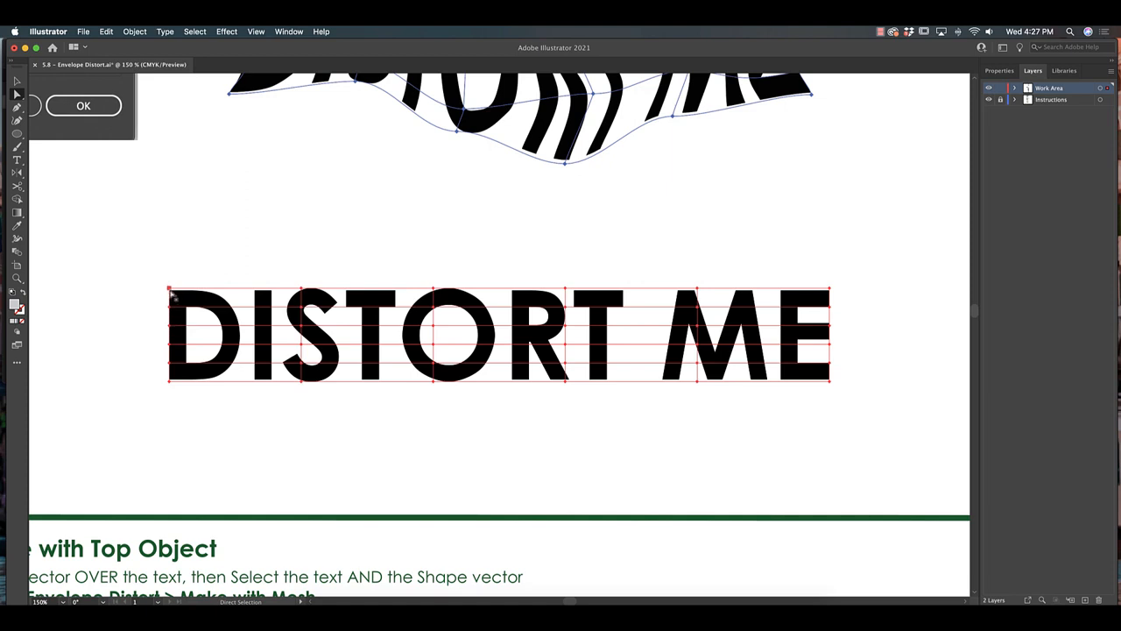
drag(168, 289, 169, 233)
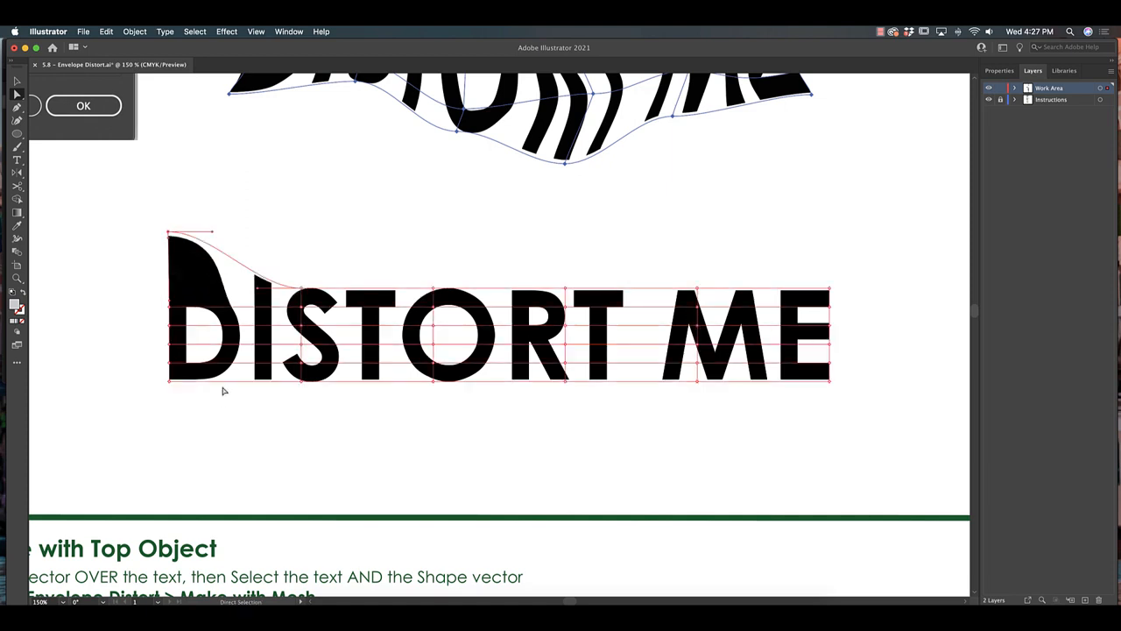
drag(256, 292, 214, 327)
drag(214, 237, 168, 234)
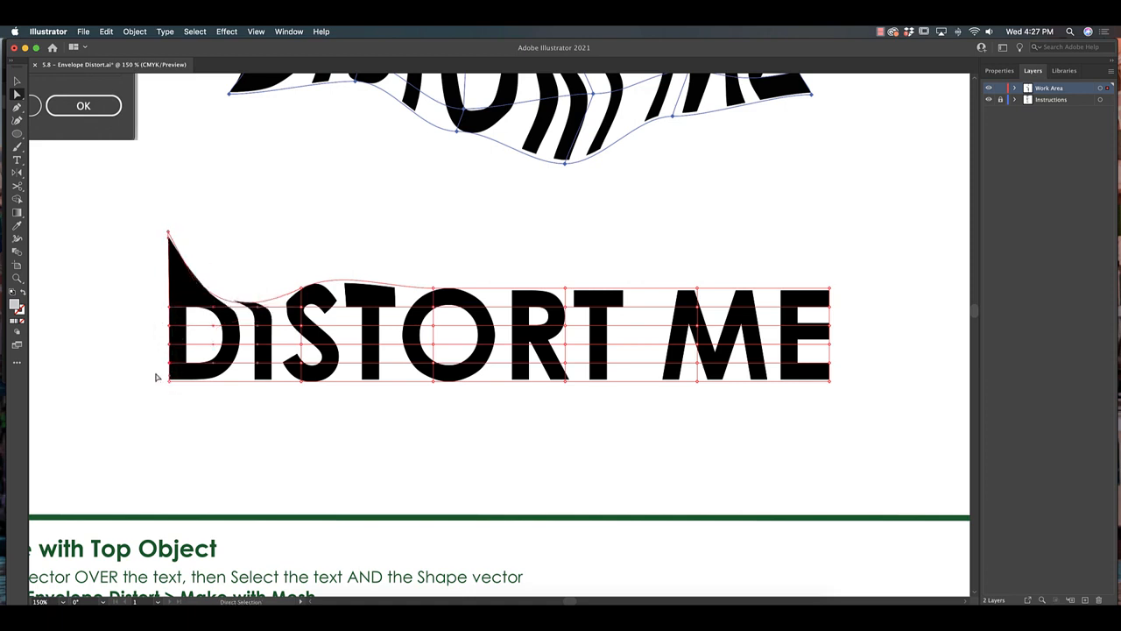
drag(143, 211, 181, 425)
drag(169, 385, 101, 442)
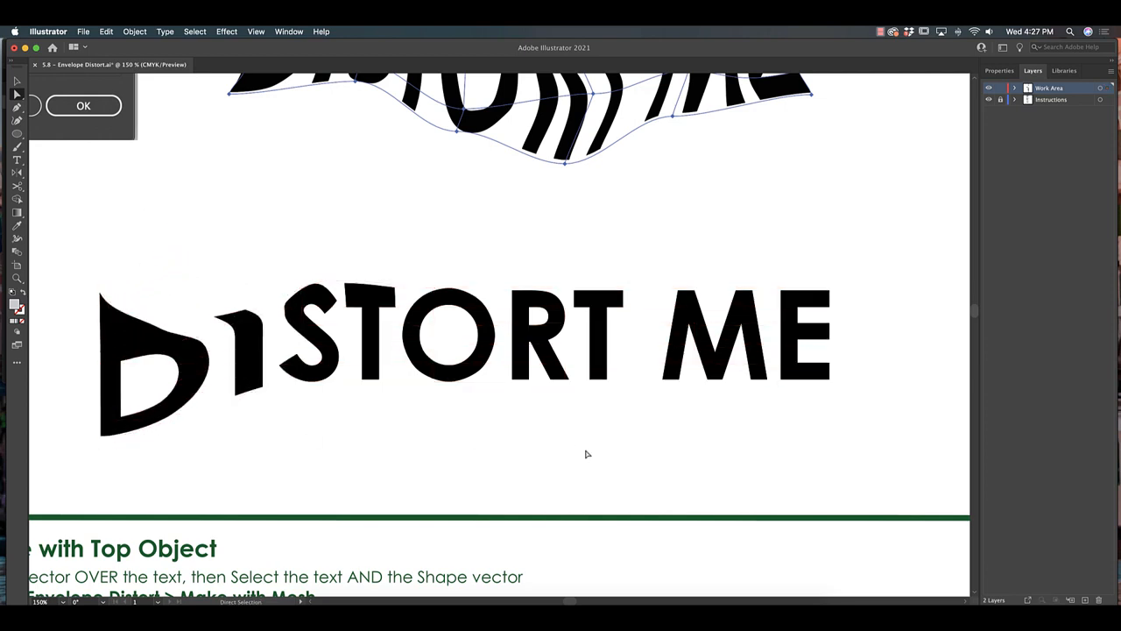
Move the practice bottle shape in Step 3 down over the BOTTLE text with the Selection tool.
scroll(632, 276, up, 5)
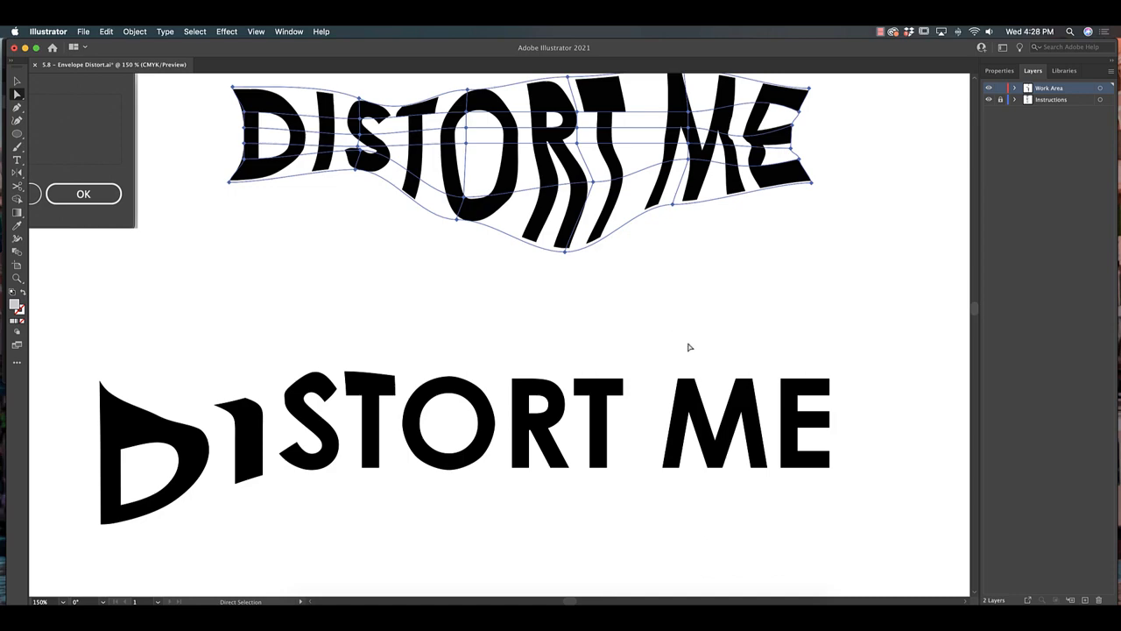
key(super+1)
drag(550, 531, 552, 215)
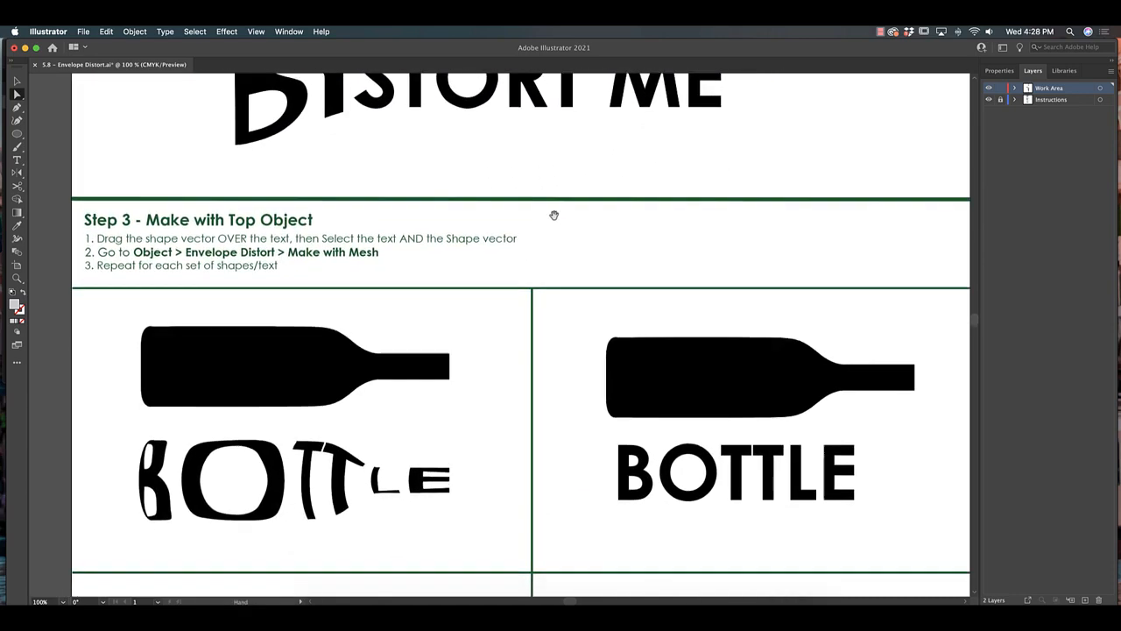
drag(554, 409, 518, 327)
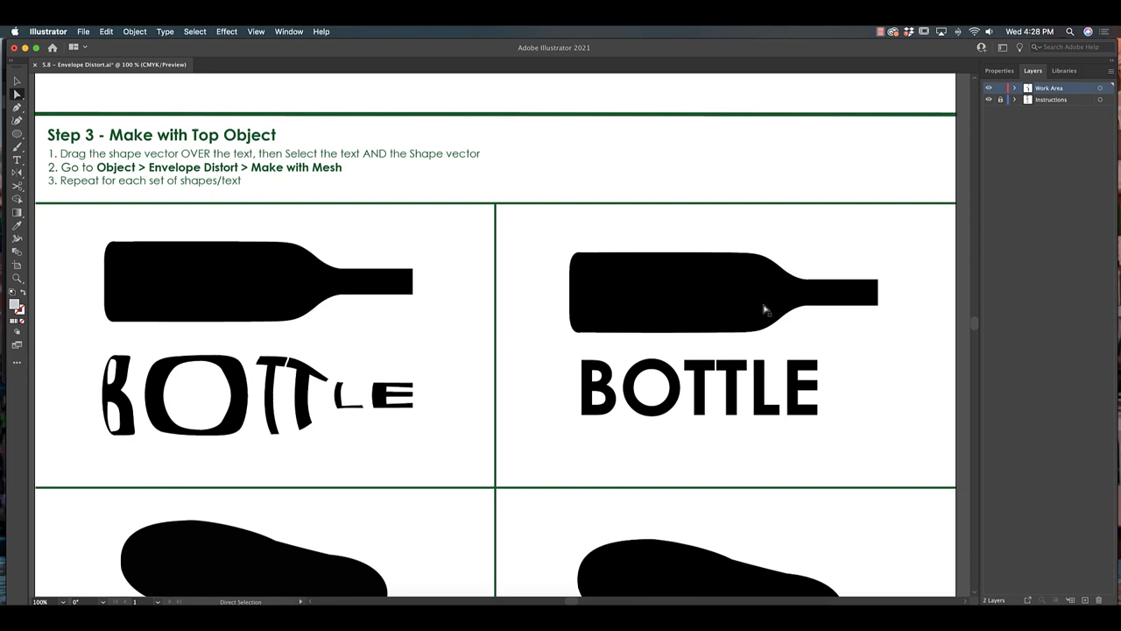
click(17, 82)
click(713, 322)
drag(726, 292, 727, 381)
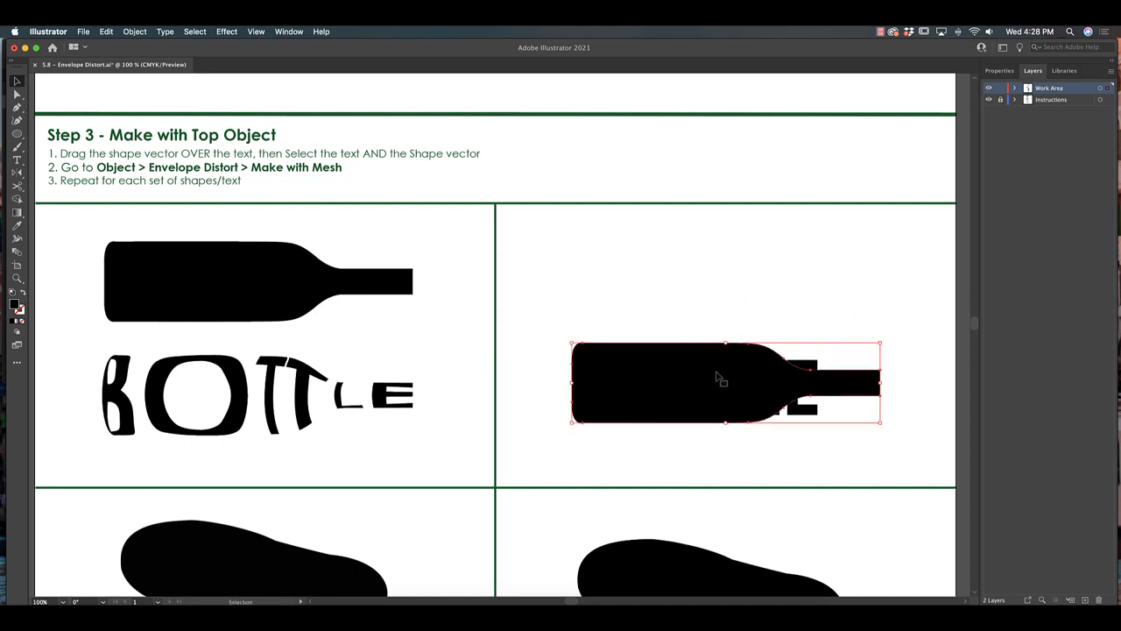
Select the practice bottle shape together with the BOTTLE text and distort the text with Envelope Distort > Make with Top Object.
drag(534, 289, 887, 456)
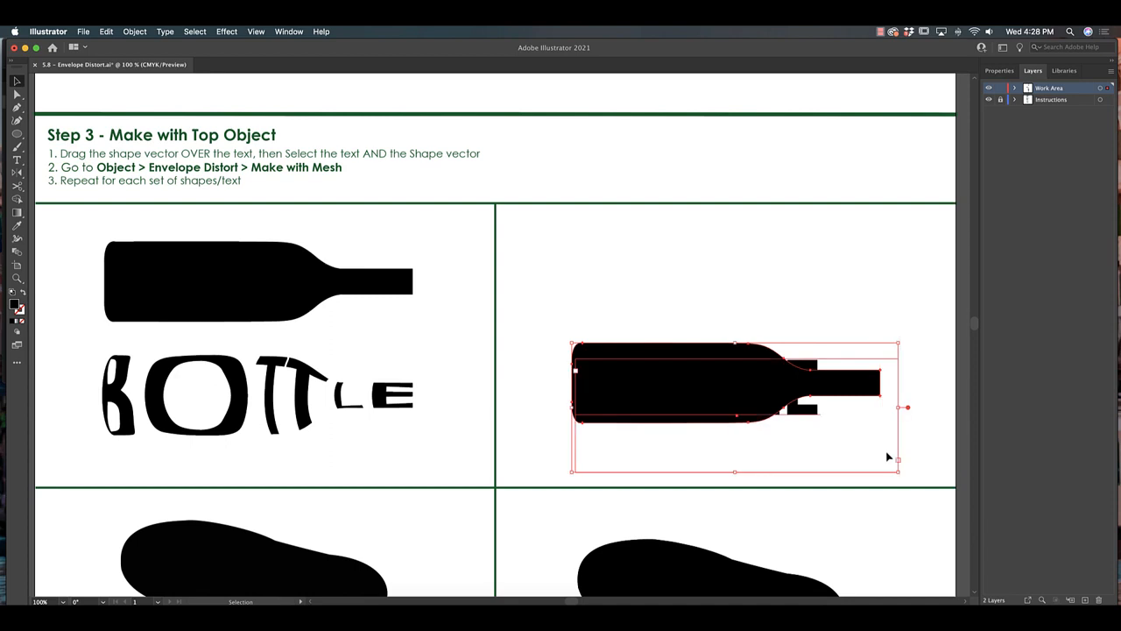
click(129, 33)
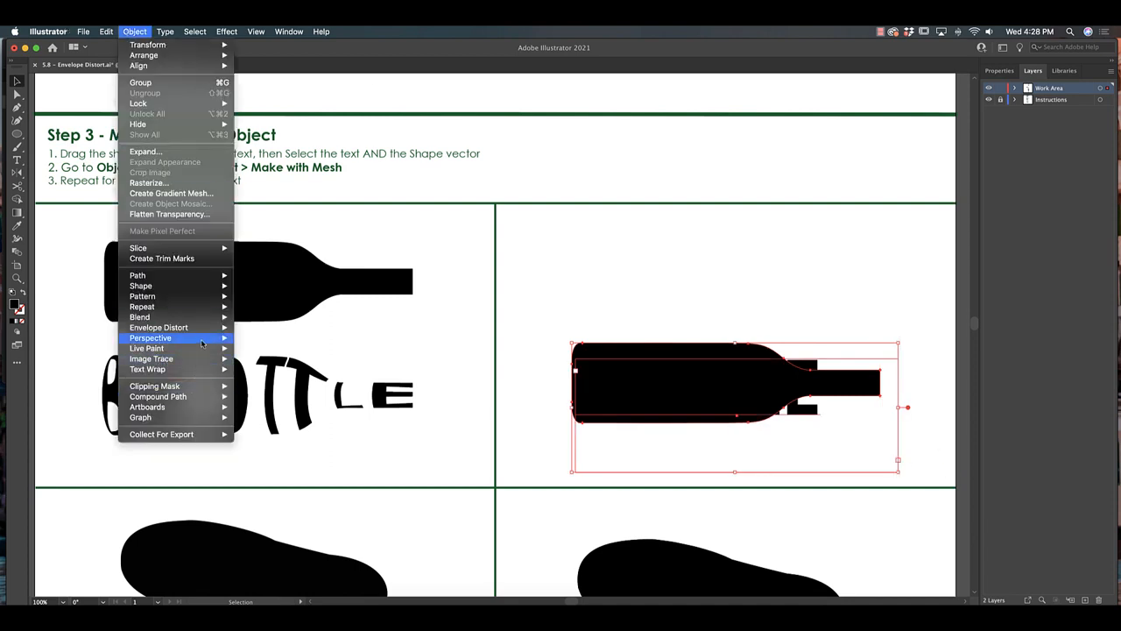
mouse_move(203, 328)
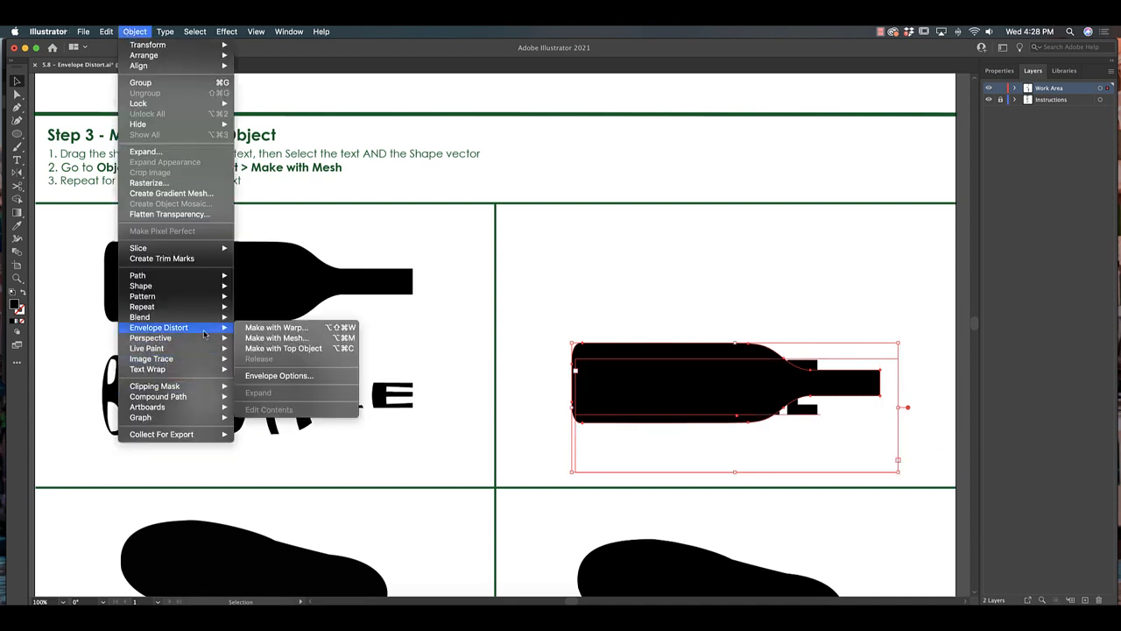
click(300, 350)
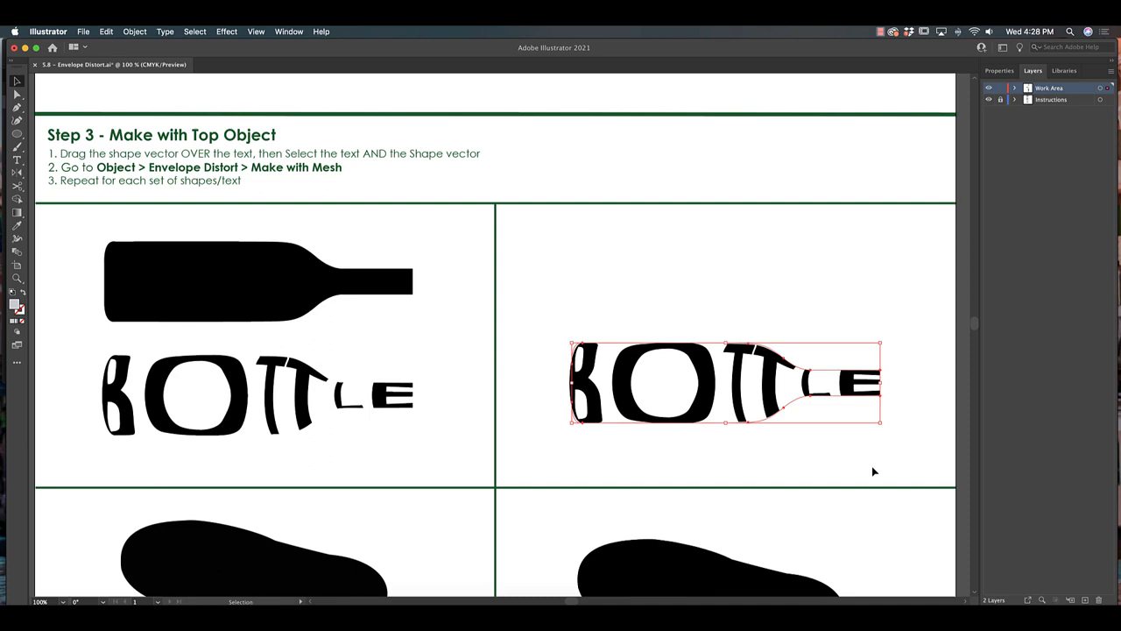
Draw a circle with the Ellipse tool in the empty practice cell beside the SPHERE example.
scroll(867, 472, down, 5)
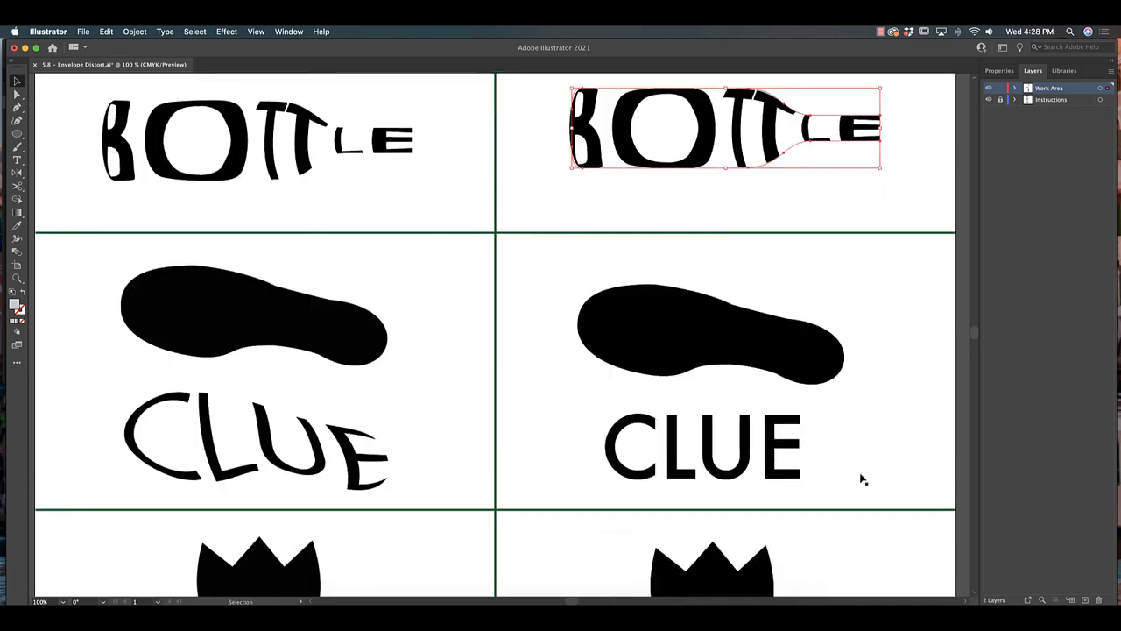
scroll(814, 480, down, 5)
scroll(792, 484, down, 10)
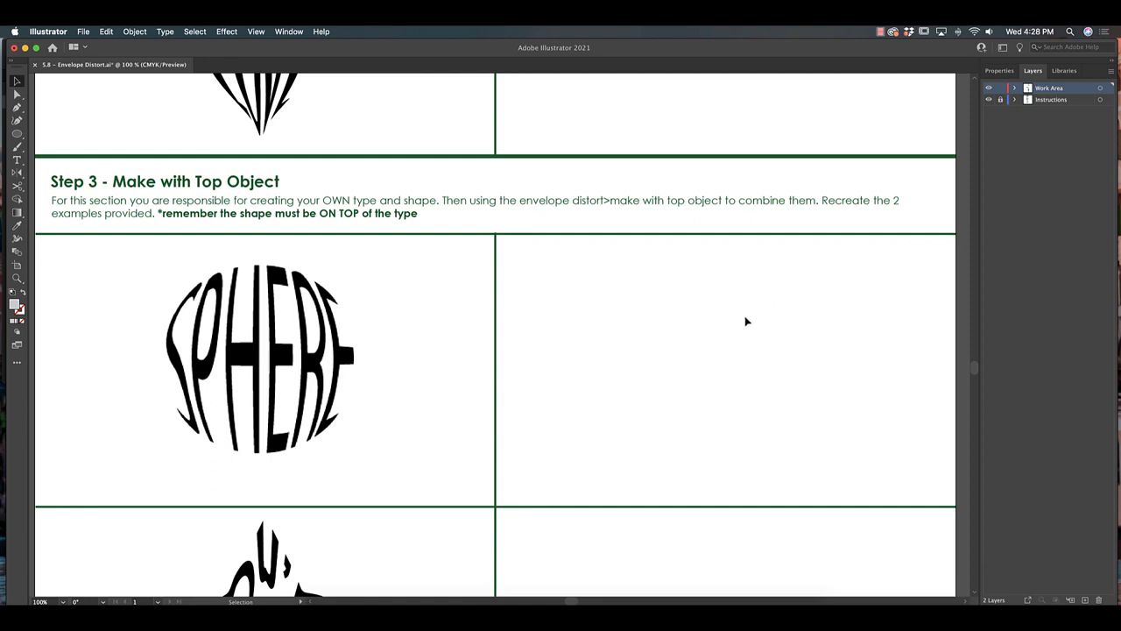
click(17, 133)
drag(544, 267, 695, 417)
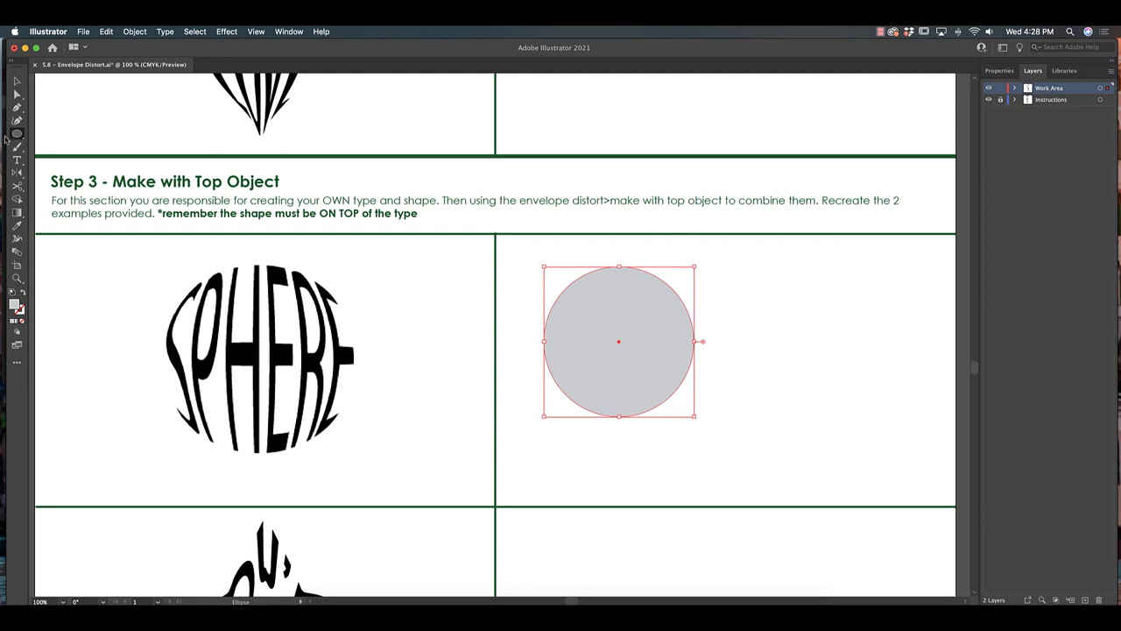
Add the text SPHERE beside the circle and move it slightly down so its first letter overlaps the circle's edge.
click(16, 159)
click(747, 335)
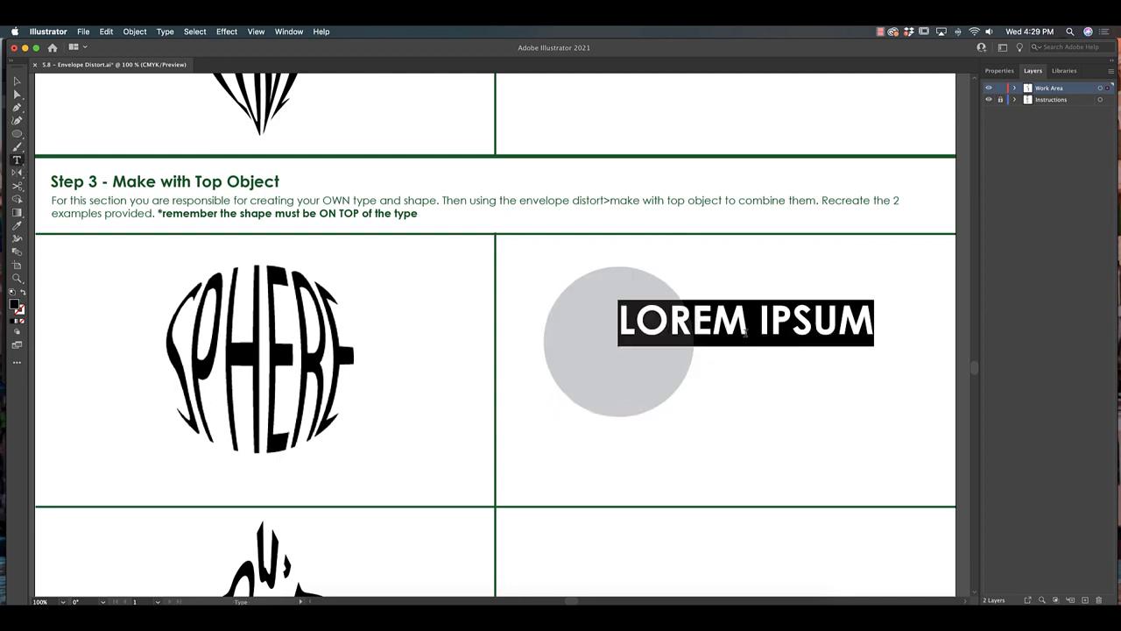
text(SH)
key(BackSpace)
text(PEHE)
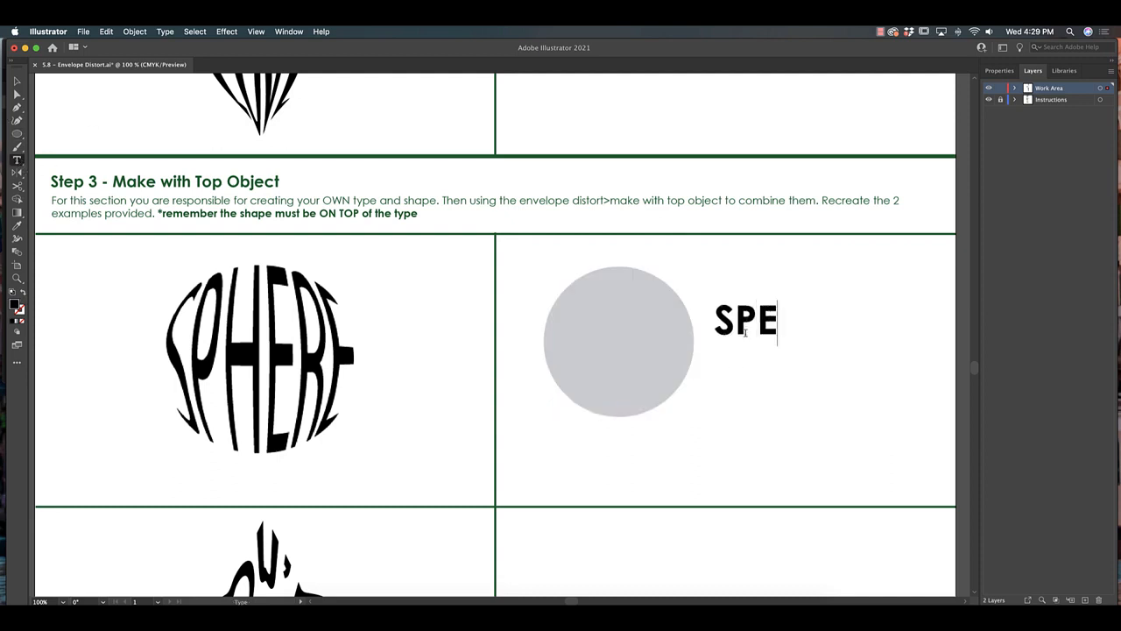
key(BackSpace)
key(BackSpace)
key(BackSpace)
text(HERE)
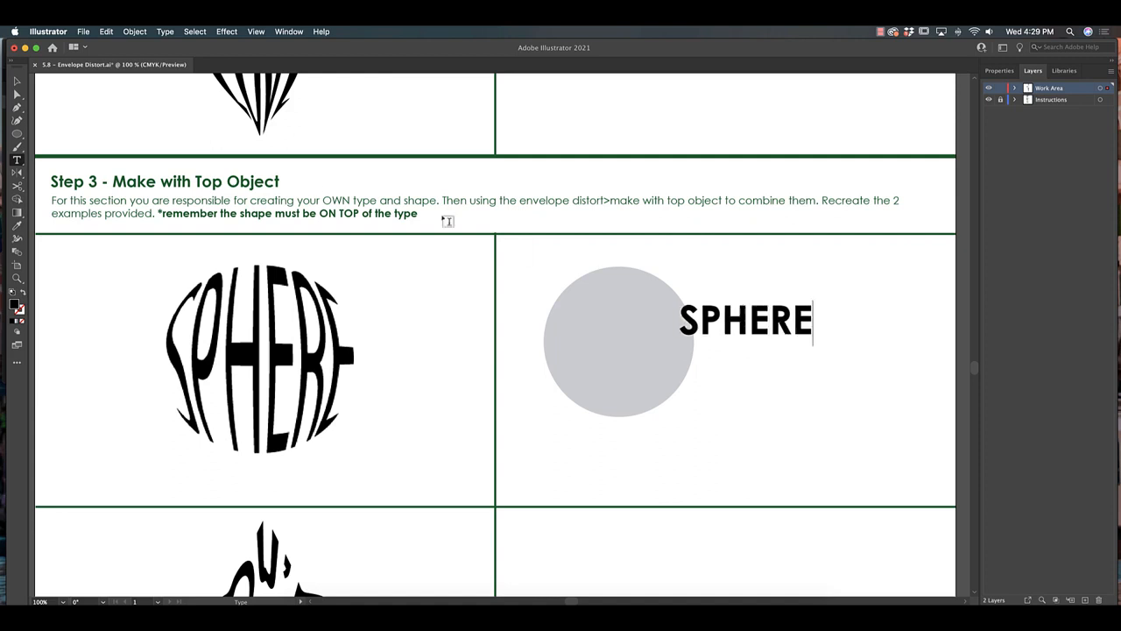
click(18, 80)
drag(776, 340, 782, 372)
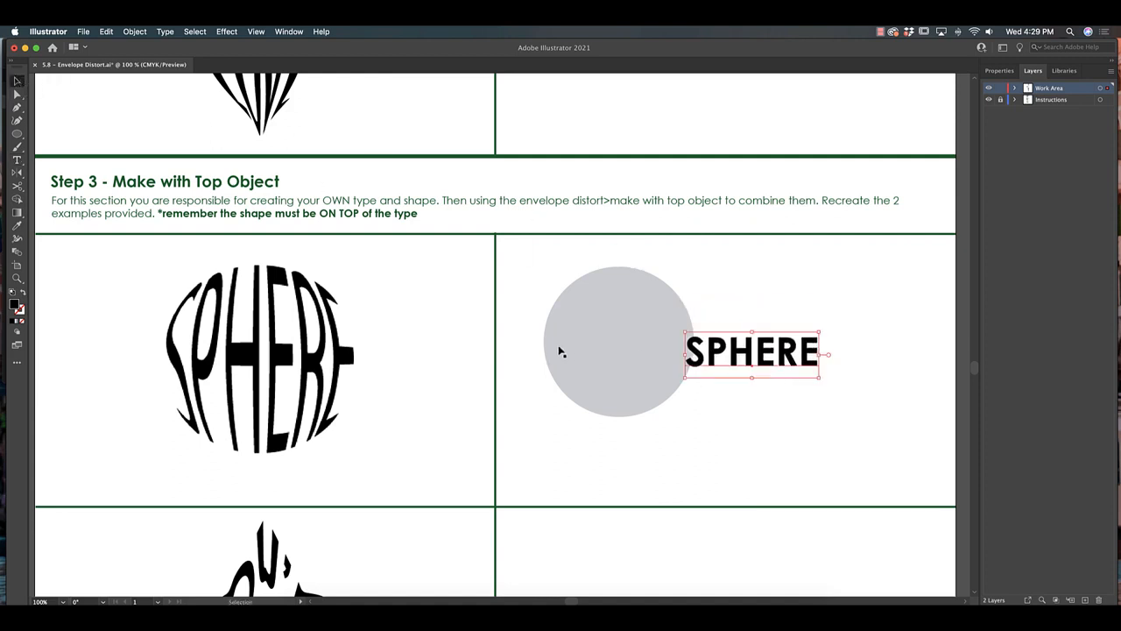
Bring the circle to the front so it lies on top of the SPHERE text, and clear the selection.
click(650, 300)
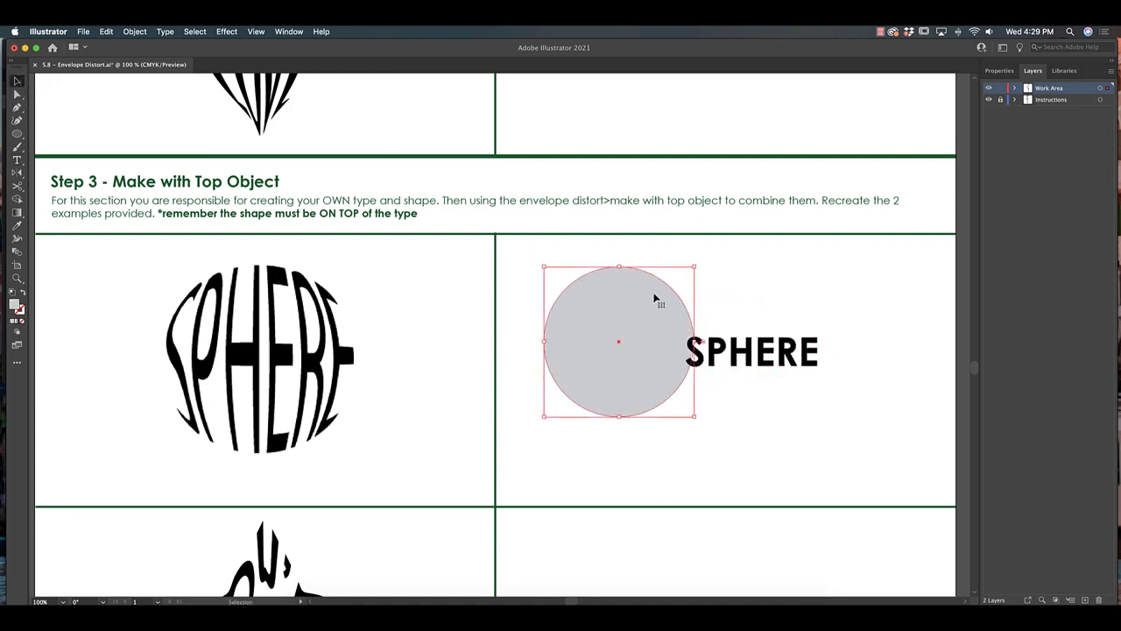
right_click(636, 322)
mouse_move(734, 548)
mouse_move(722, 518)
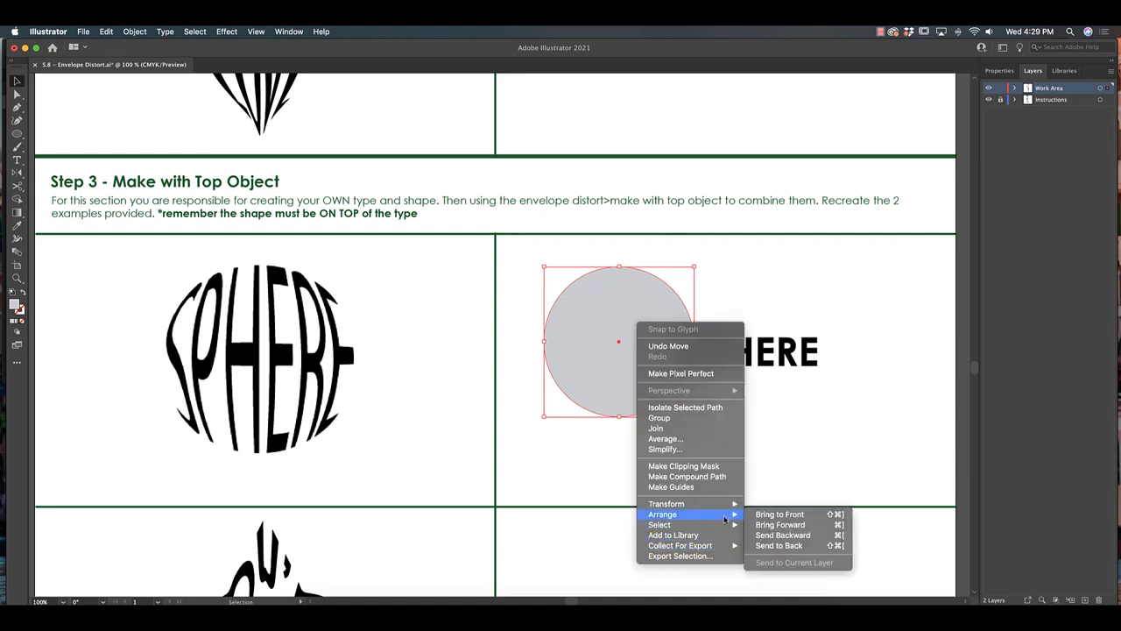
click(779, 514)
click(773, 408)
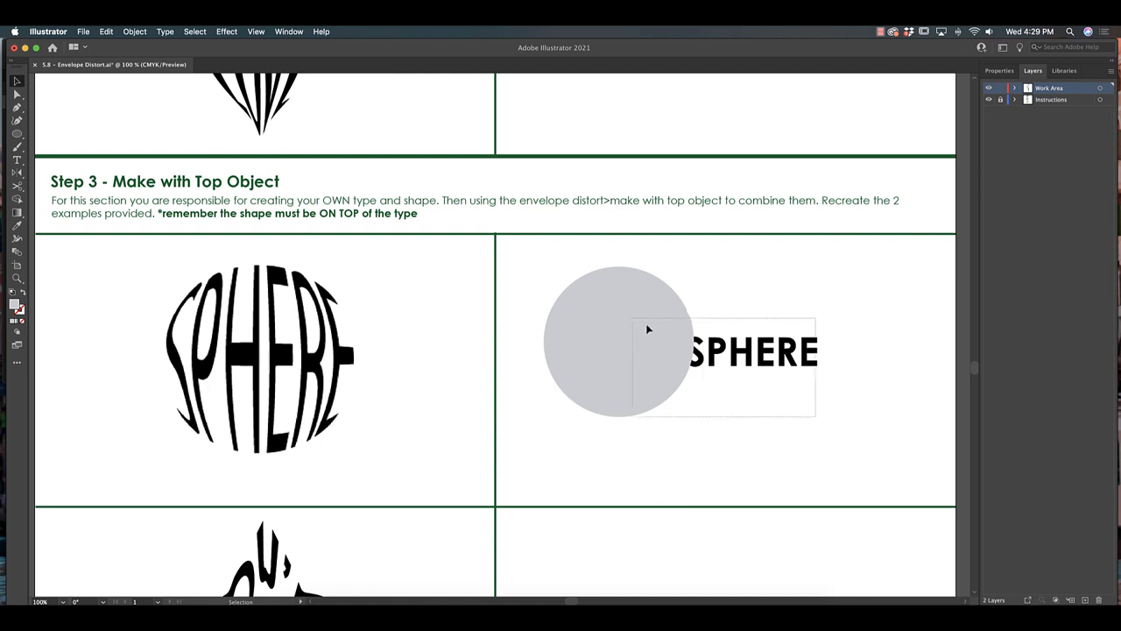
Select the circle and the SPHERE text, apply the Make with Top Object envelope distortion, and deselect the result.
drag(647, 324, 596, 302)
click(140, 35)
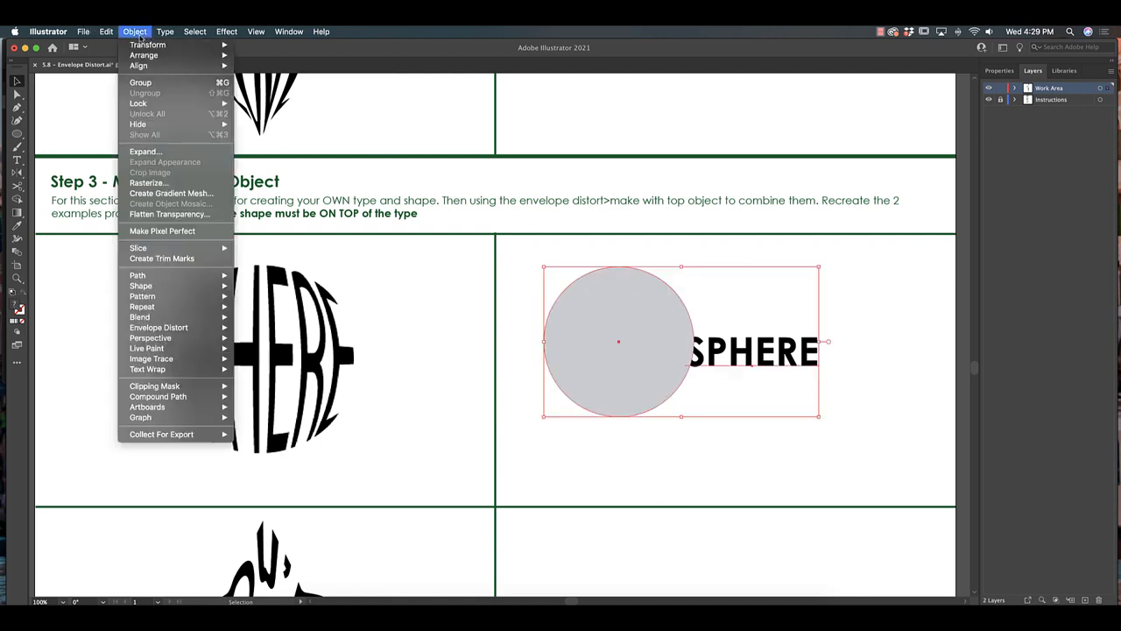
mouse_move(201, 328)
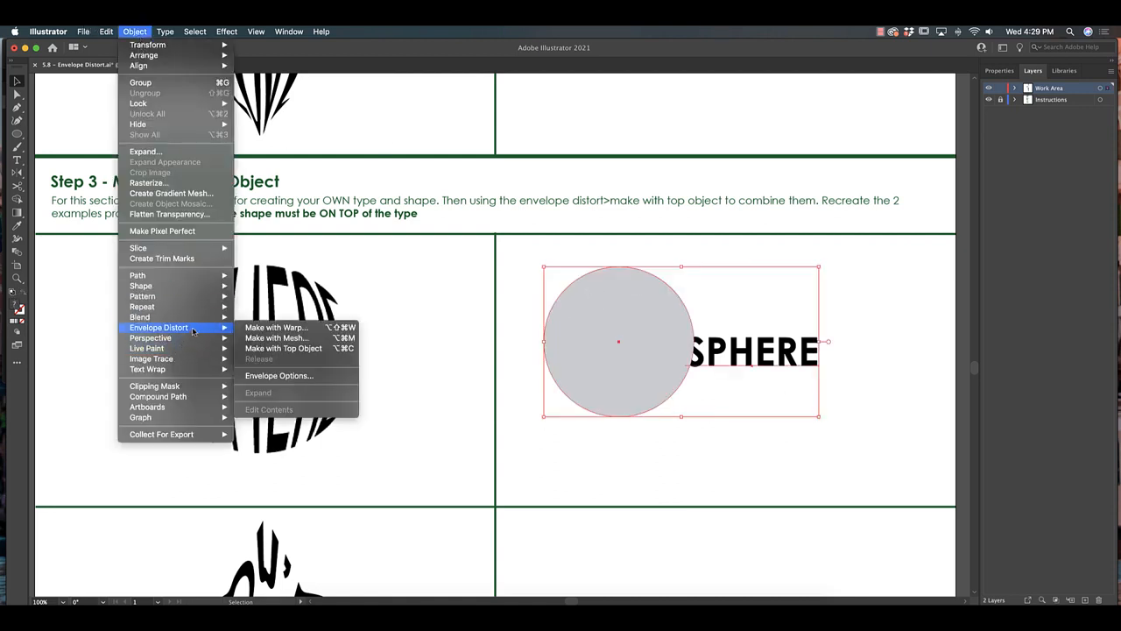
click(326, 347)
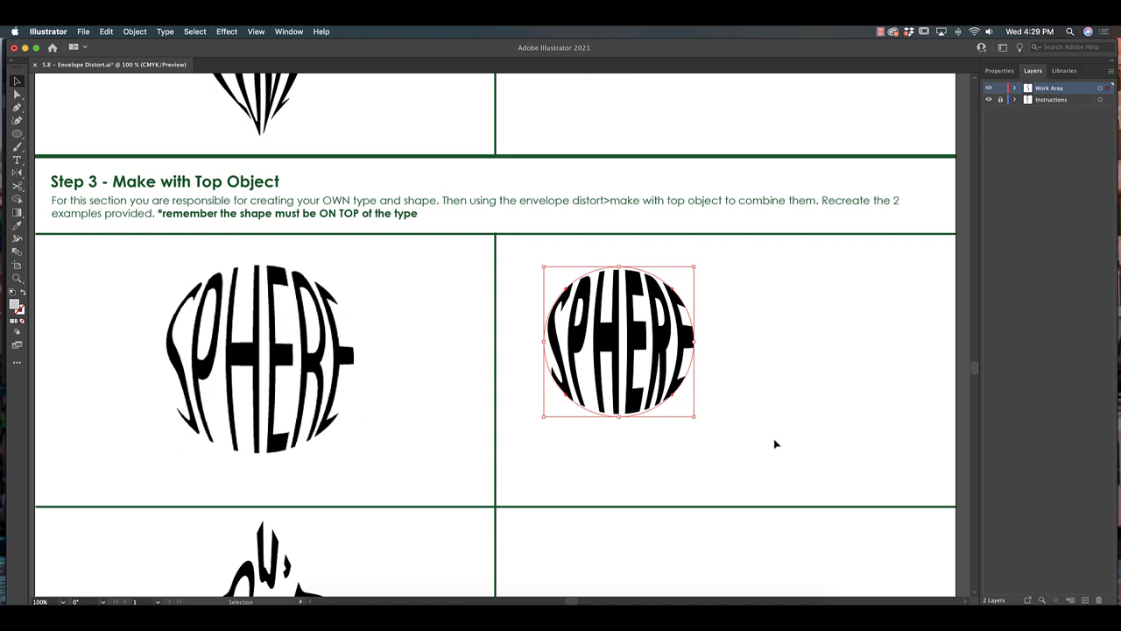
click(735, 465)
Review the Extension section's instructions and its FOOTBALL example below the star exercise.
scroll(734, 465, down, 10)
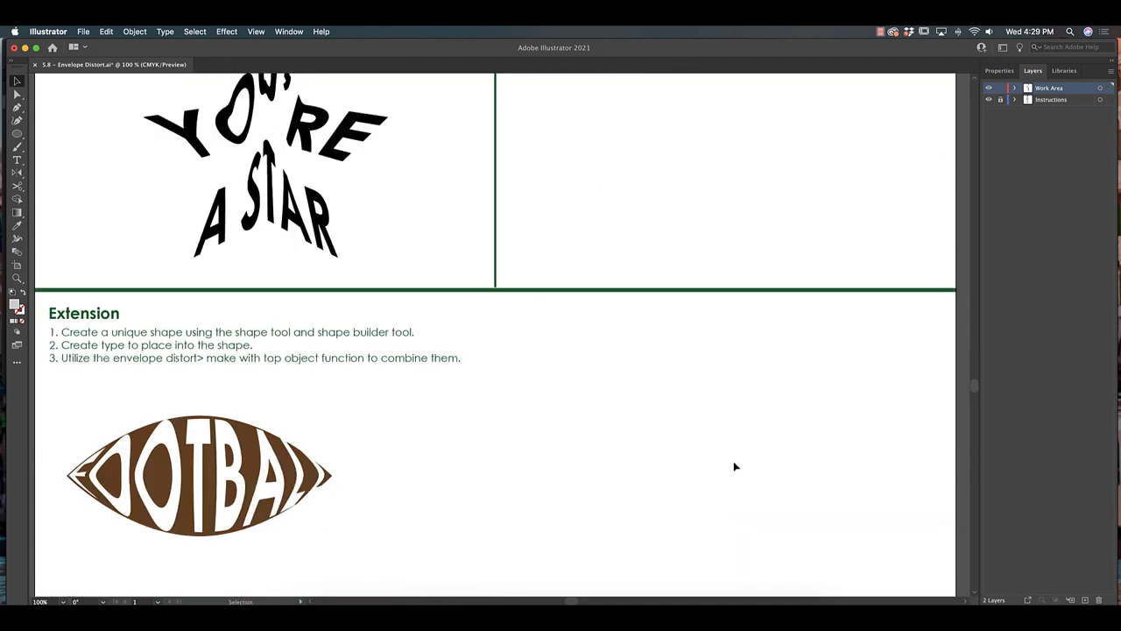
scroll(733, 460, up, 3)
scroll(733, 460, down, 4)
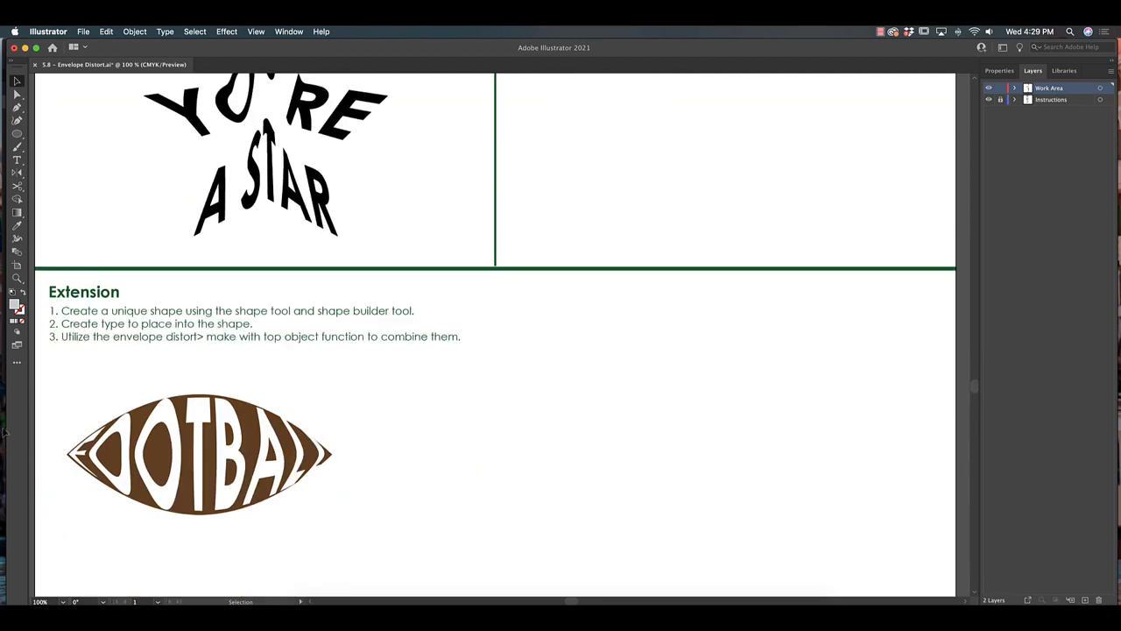